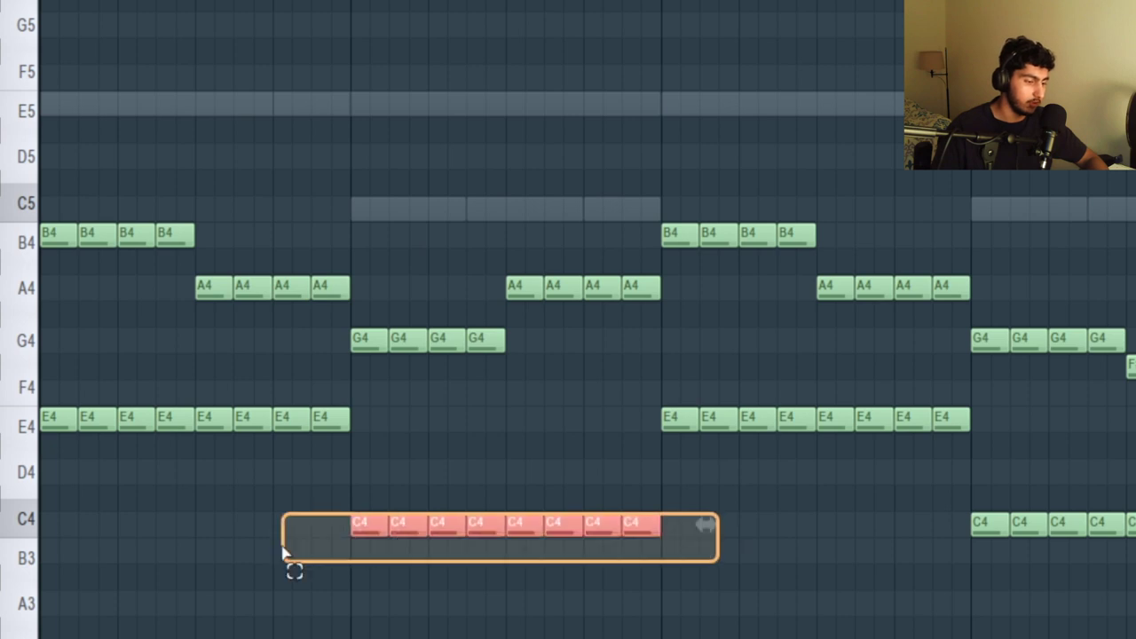
Step: Examine the second bar's chords by highlighting its C4, G4 and A4 notes in turn and clearing each selection
ctrl+click(522, 611)
drag(550, 346, 337, 355)
ctrl+click(639, 316)
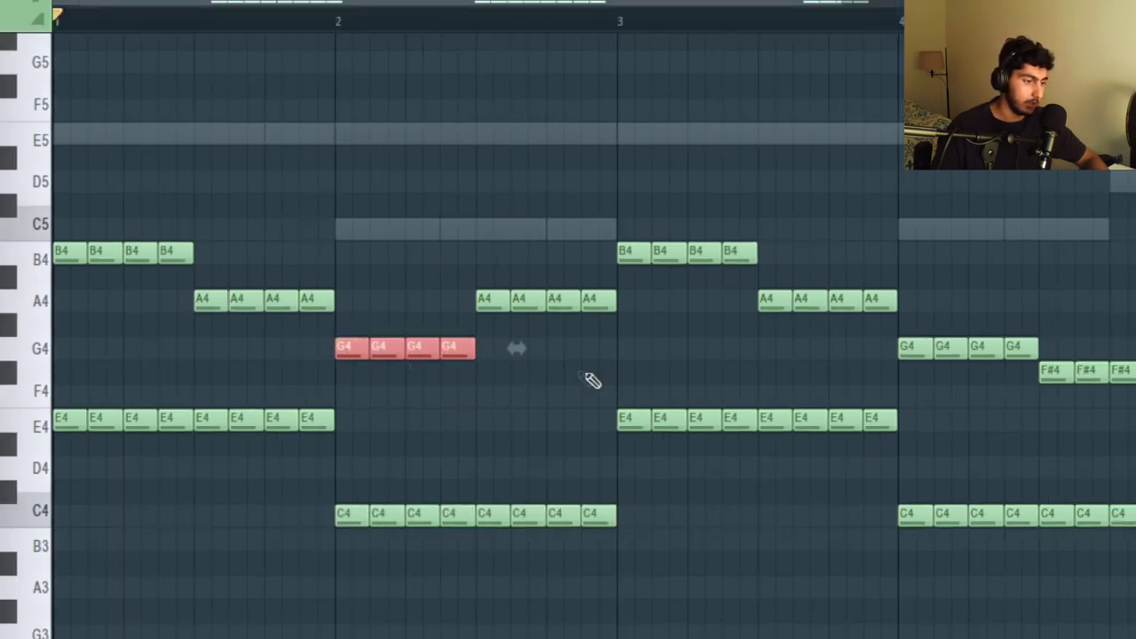
ctrl+click(638, 324)
drag(657, 291, 466, 316)
ctrl+click(684, 373)
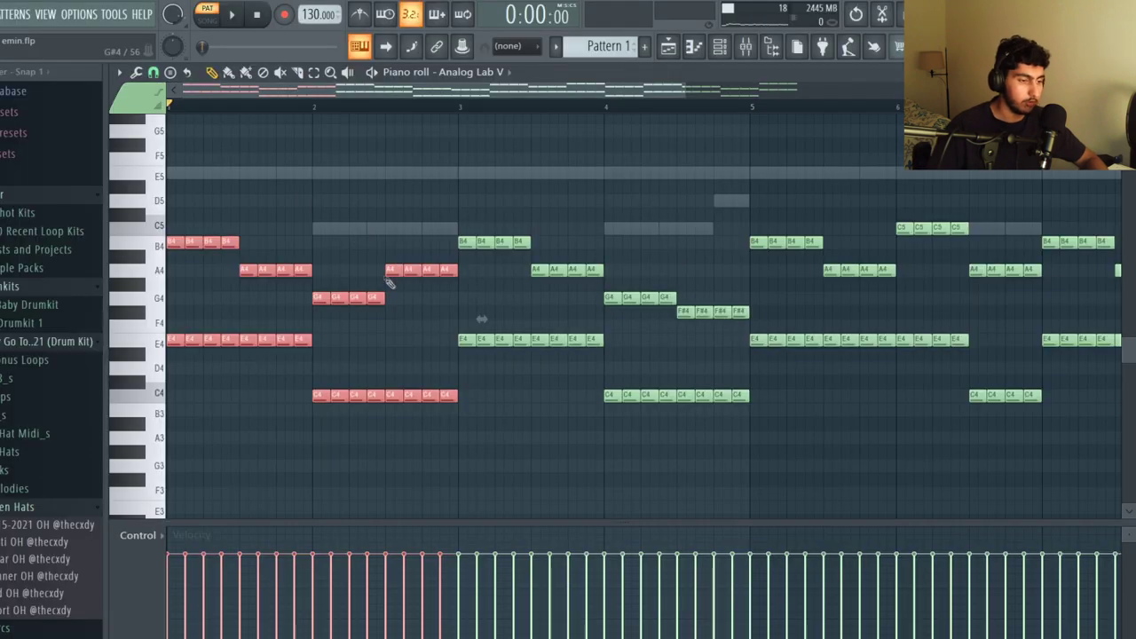
Step: Clear the first two bars' selection and highlight the F#4 notes that close bar 4 to examine the chord change
ctrl+click(719, 377)
drag(687, 292, 610, 303)
ctrl+click(728, 287)
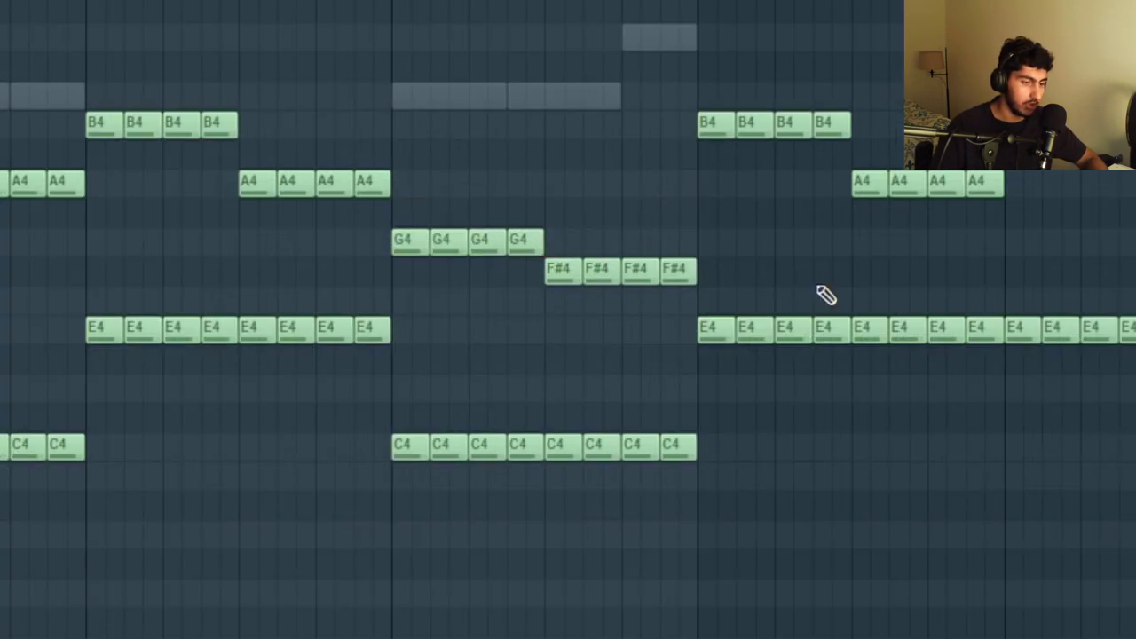
drag(715, 277, 532, 282)
ctrl+click(635, 227)
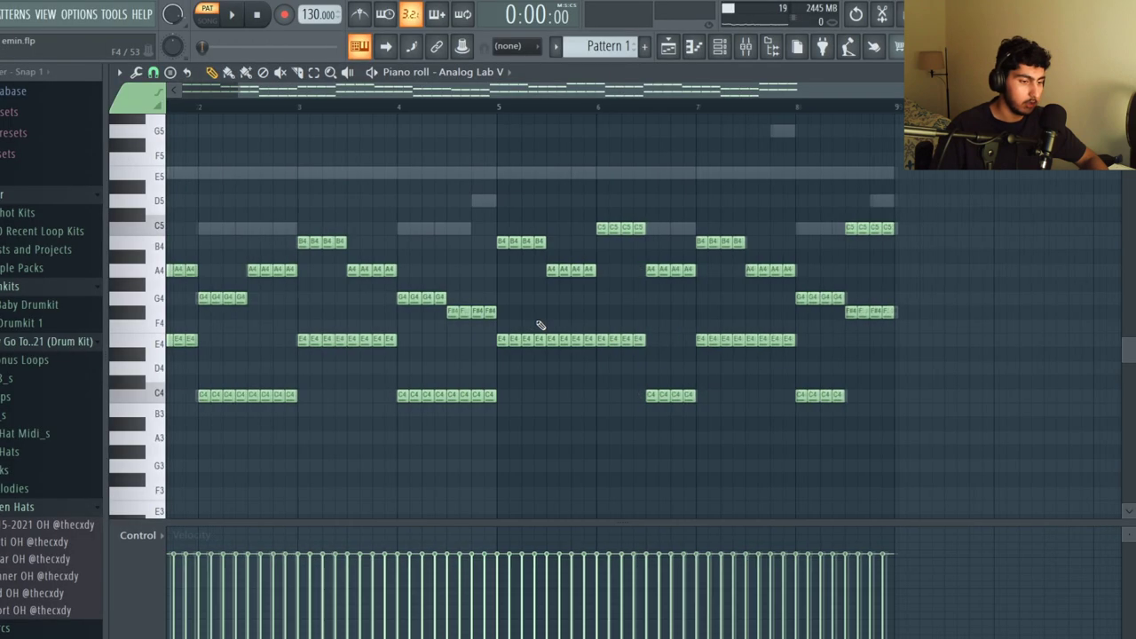
Step: Highlight the notes of bar 5 and those of bars 7 and 8 to examine the progression, clearing each selection
scroll(538, 323, up, 2)
drag(612, 354, 490, 224)
ctrl+click(699, 367)
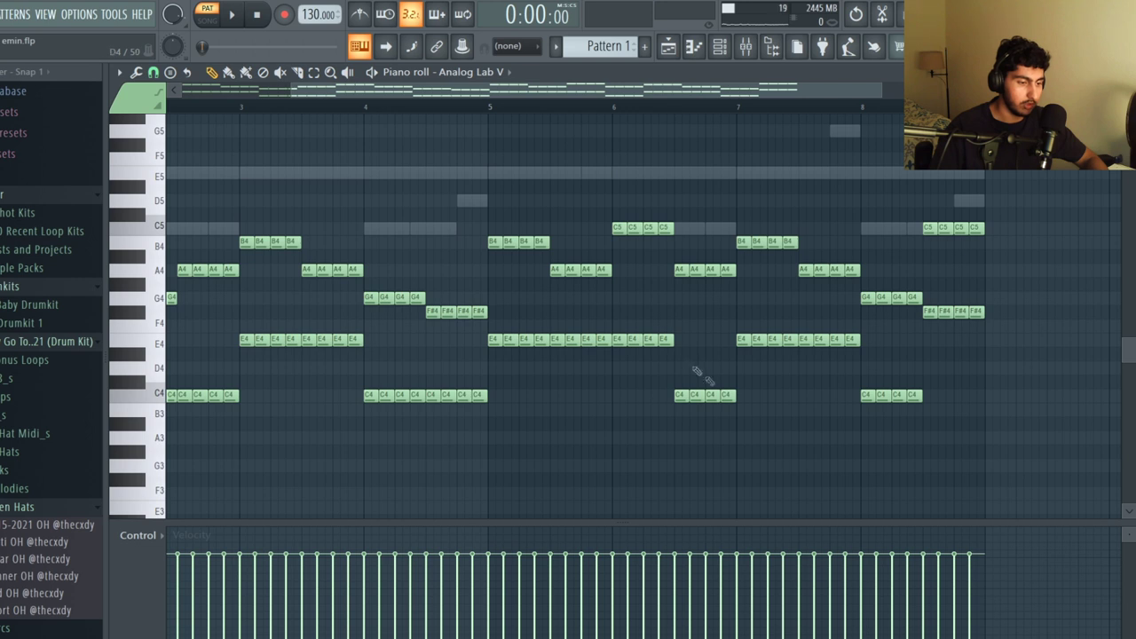
drag(741, 415, 994, 222)
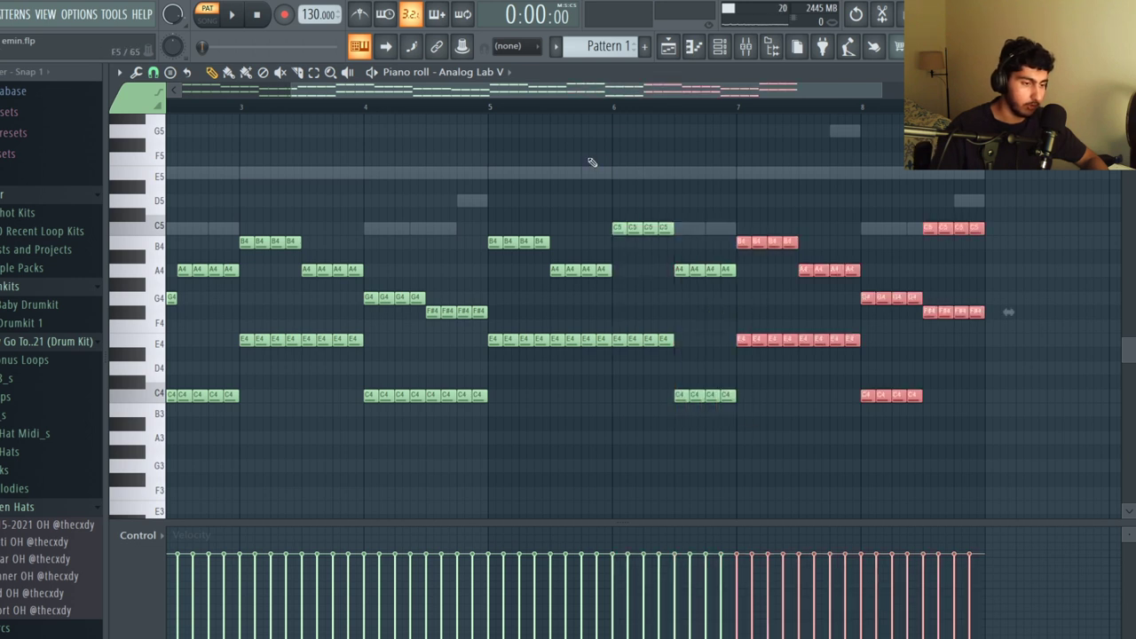
ctrl+click(1043, 303)
Step: Highlight the chord notes in bar 8, clear the selection and play the Analog Lab V pattern
scroll(1029, 355, up, 2)
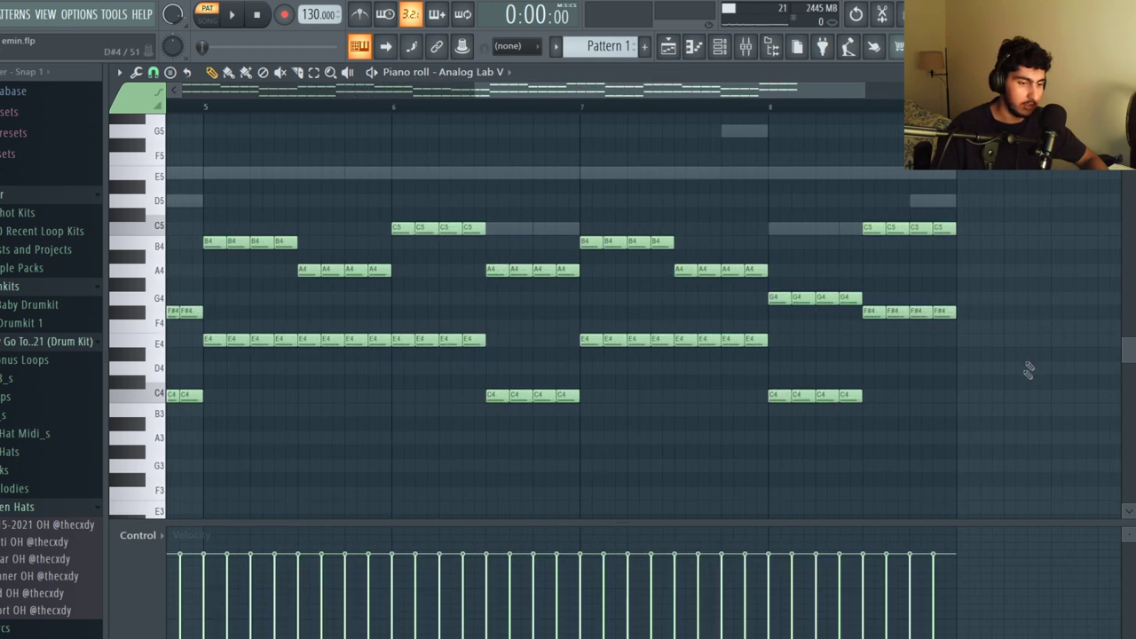
drag(1044, 459, 786, 211)
ctrl+click(804, 213)
scroll(550, 292, down, 3)
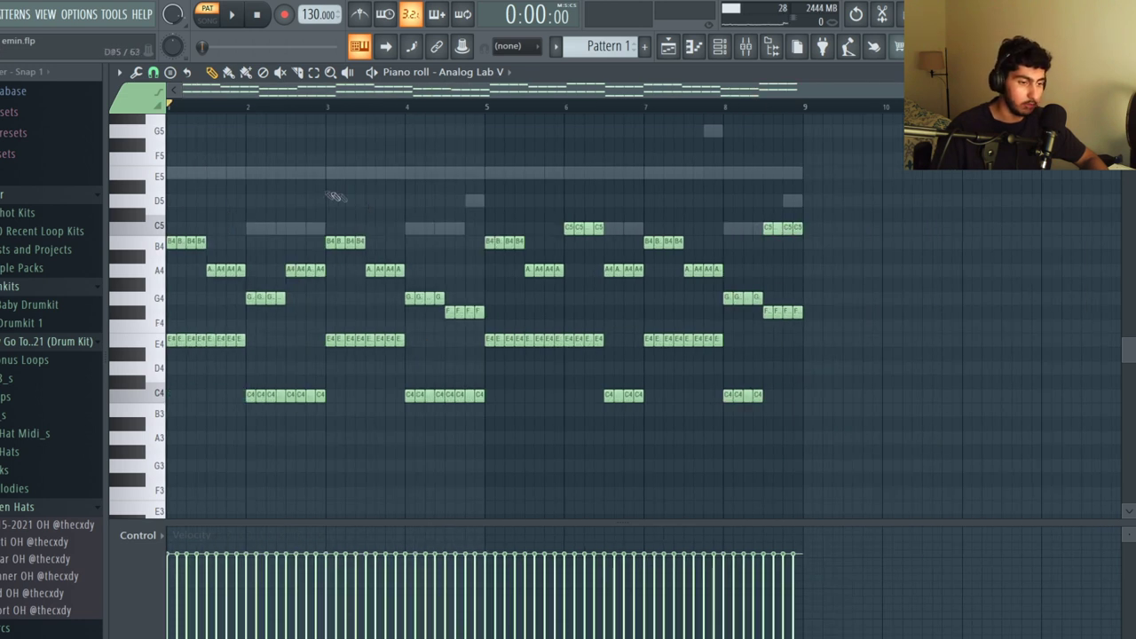
key(space)
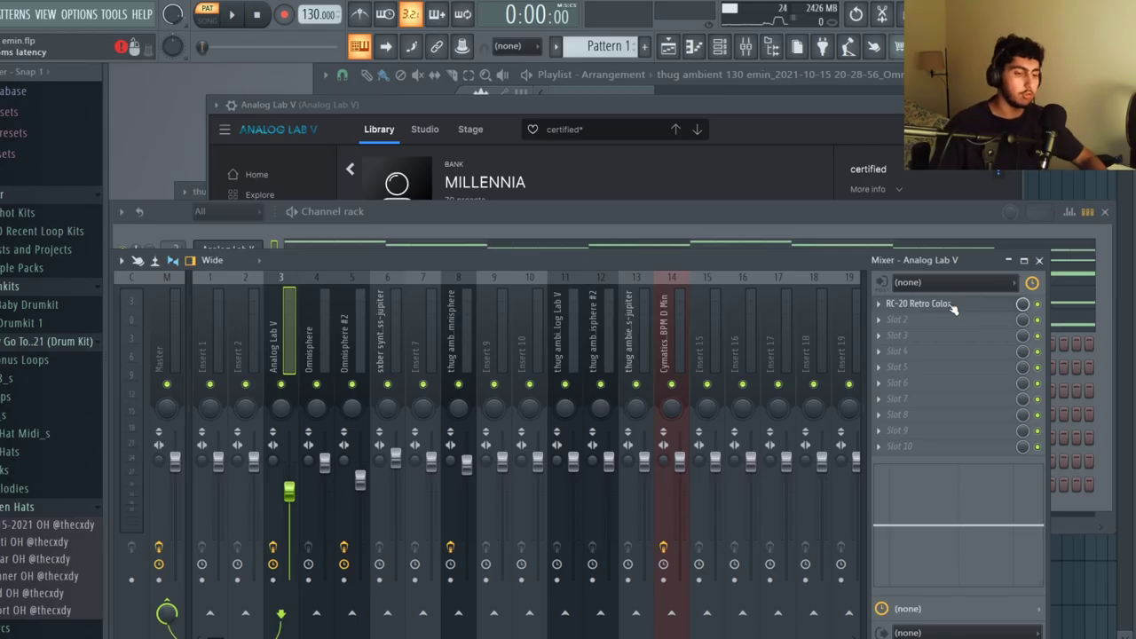
Step: Open the RC-20 Retro Color effect on the Analog Lab V mixer track and play the Omnisphere channel's sustained E5 notes
click(952, 308)
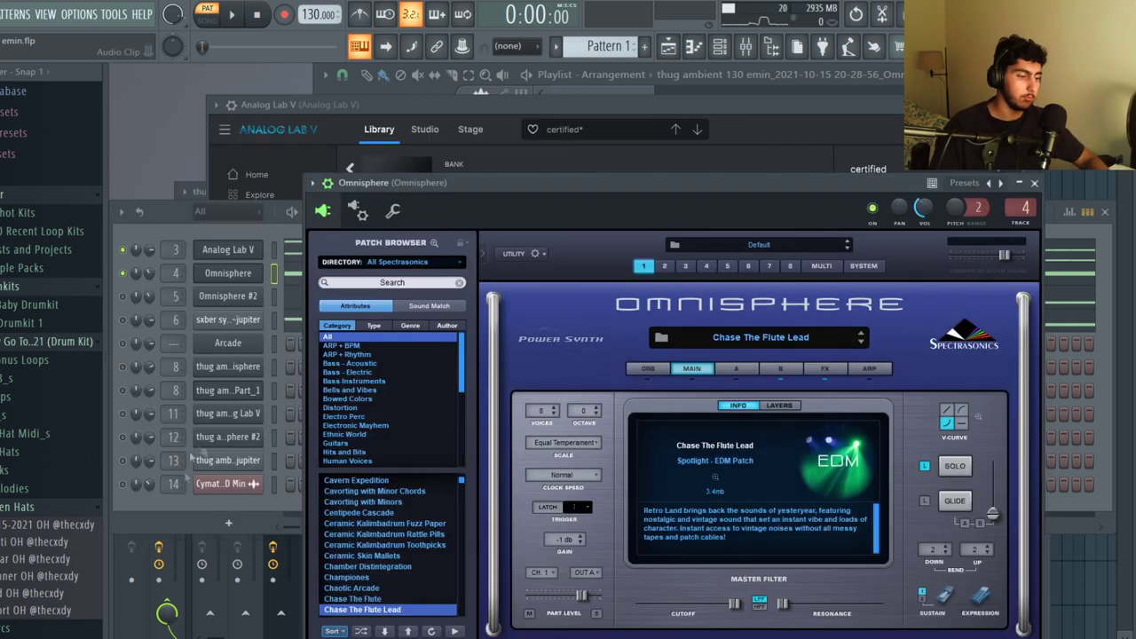
click(171, 523)
click(960, 273)
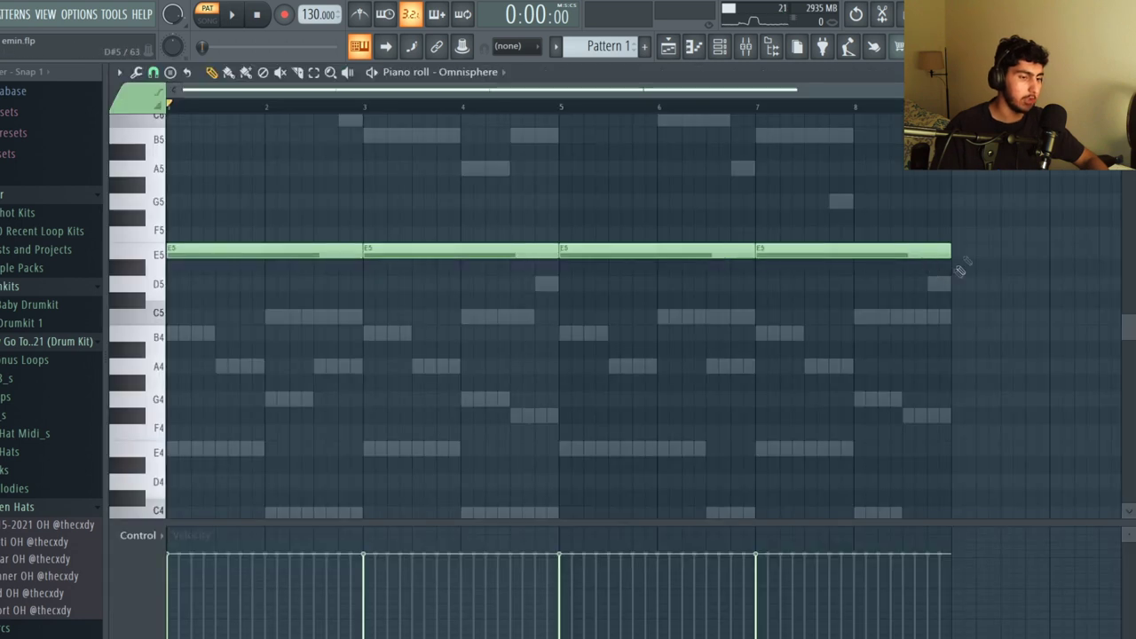
key(space)
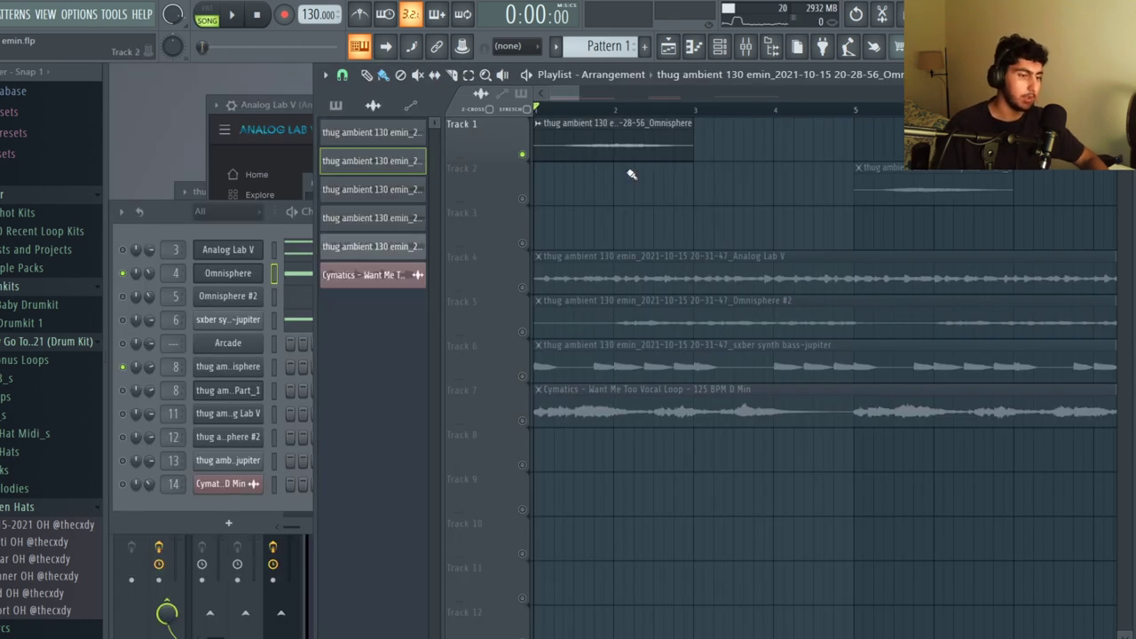
Step: Unmute Track 2 and open the sample settings of the Omnisphere audio clip on Track 1
click(522, 198)
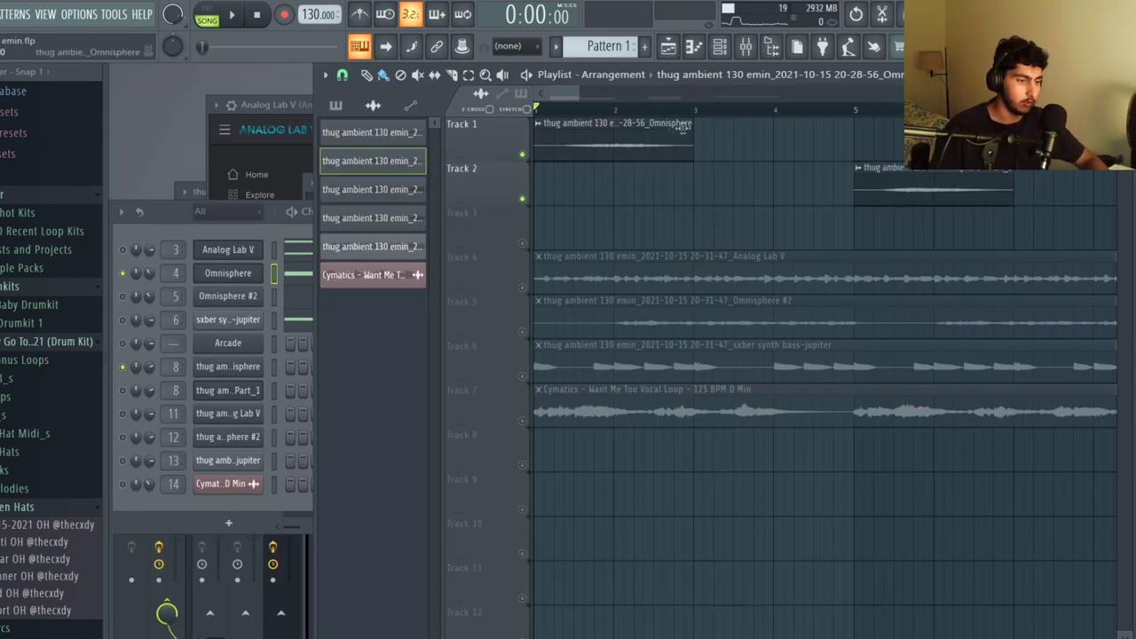
double_click(635, 144)
right_click(684, 232)
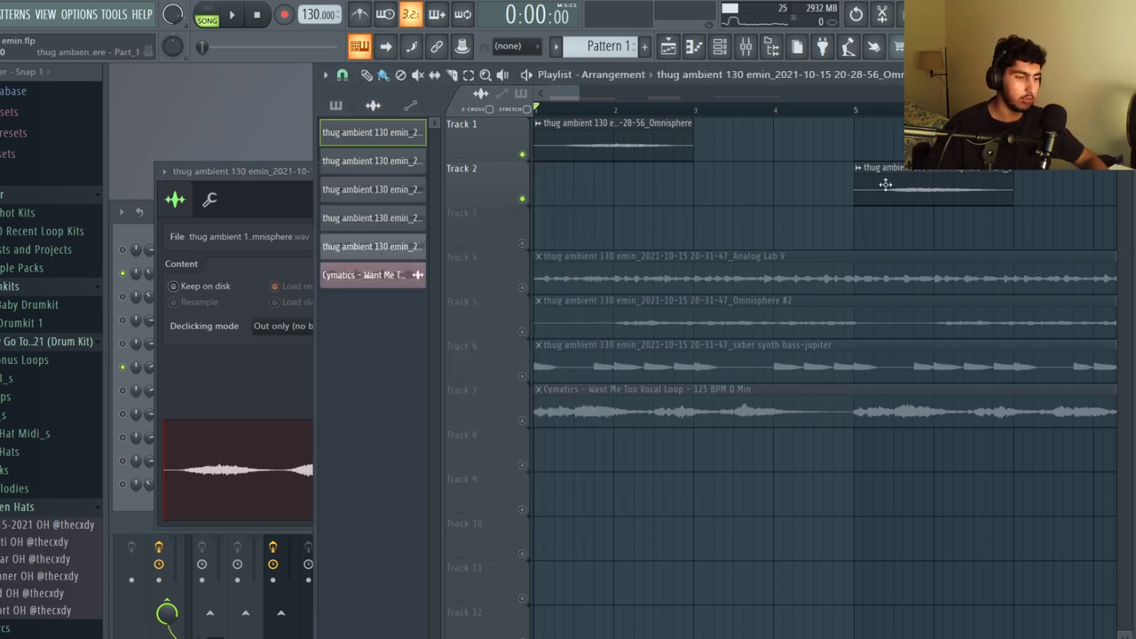
Step: Try to make the Omnisphere audio clip on Track 1 unique as a sample
scroll(715, 158, down, 1)
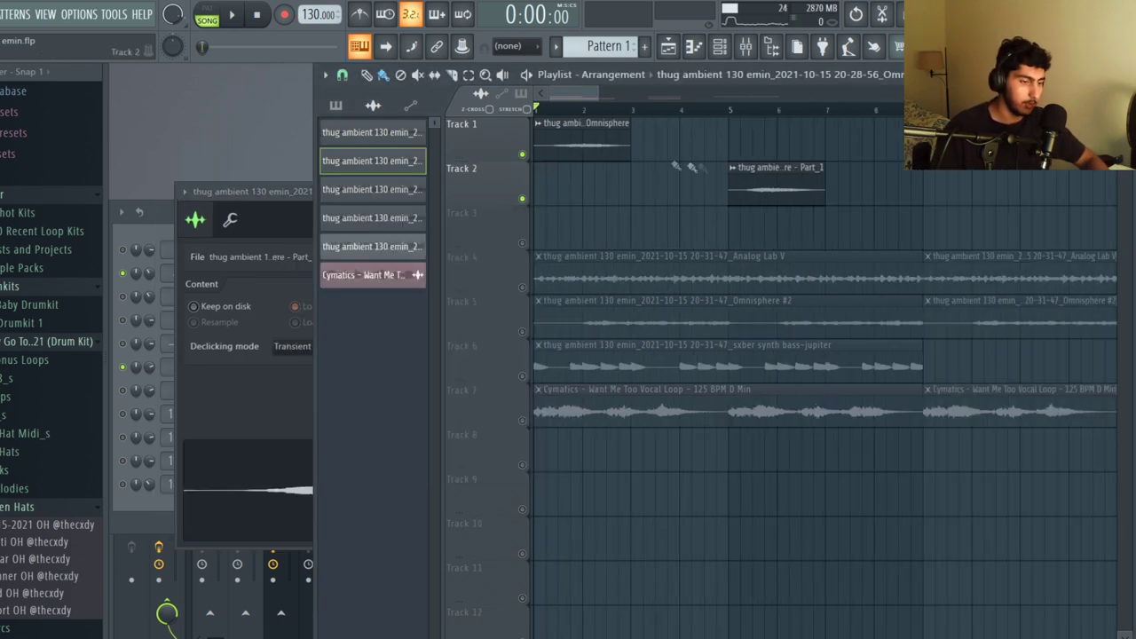
scroll(629, 151, up, 2)
scroll(590, 106, up, 2)
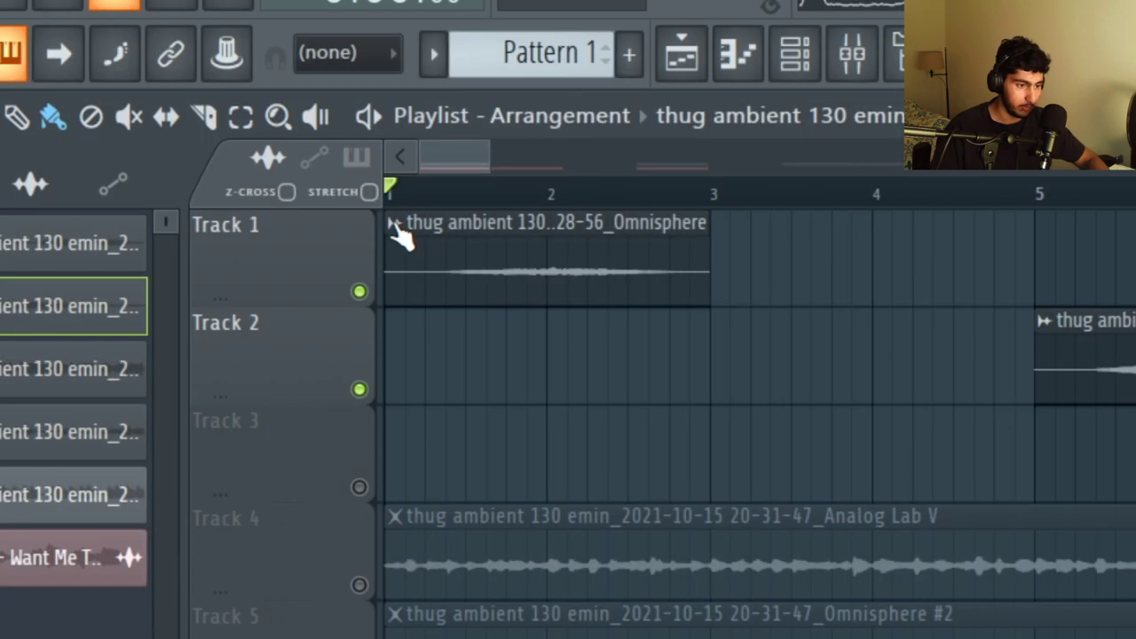
right_click(395, 229)
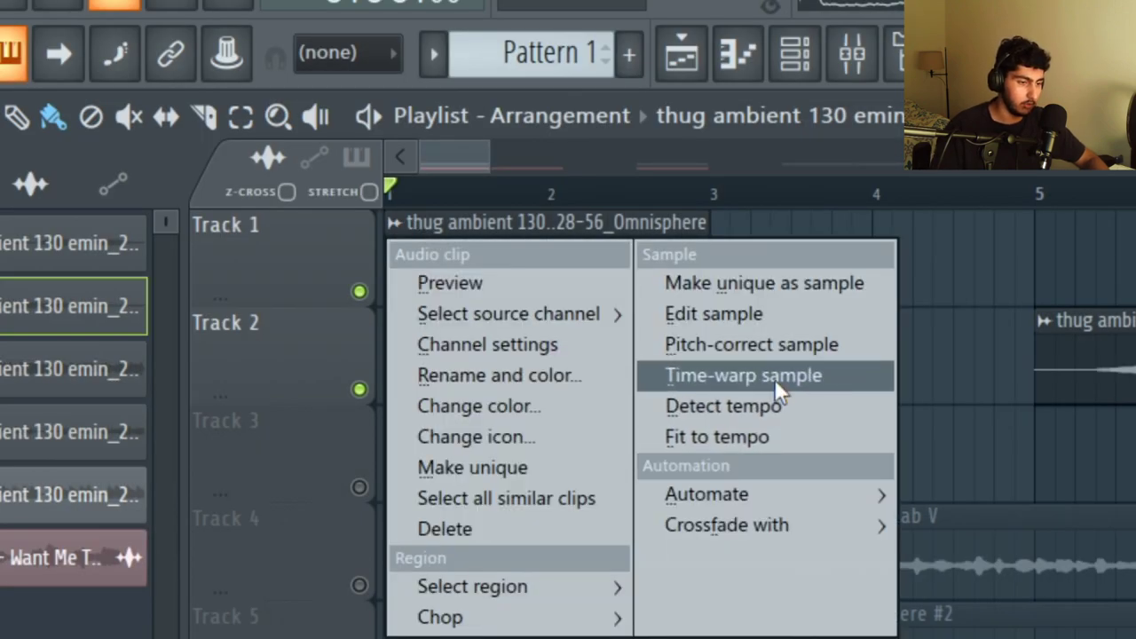
click(783, 279)
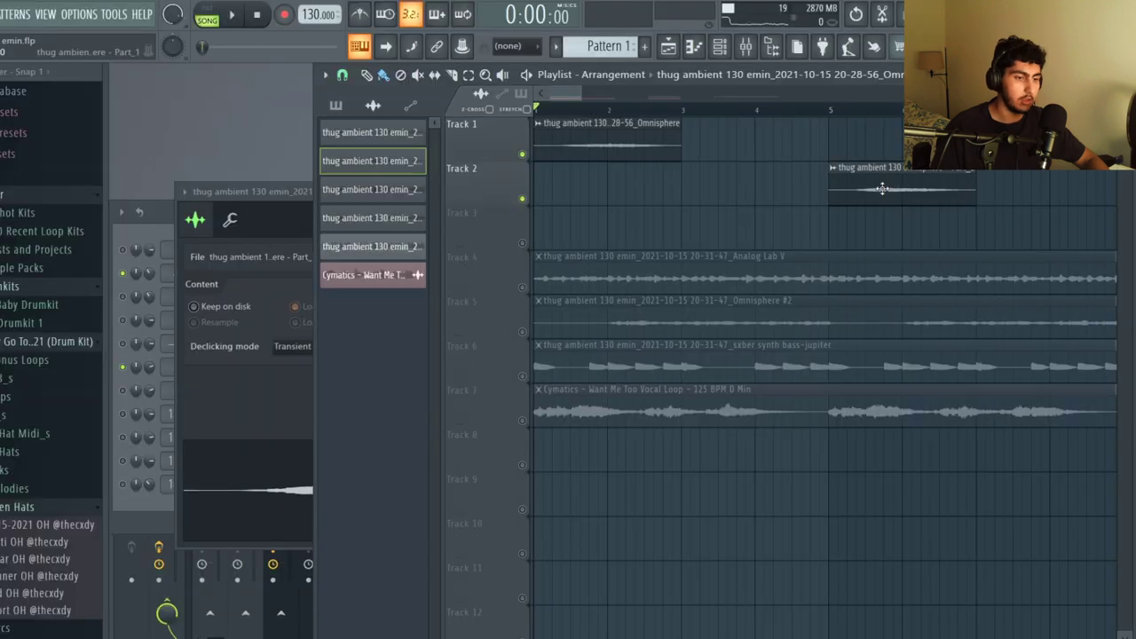
Step: Inspect the pitch setting of the Part_1 clip on Track 2 and audition the clip moved to bar 3
double_click(882, 188)
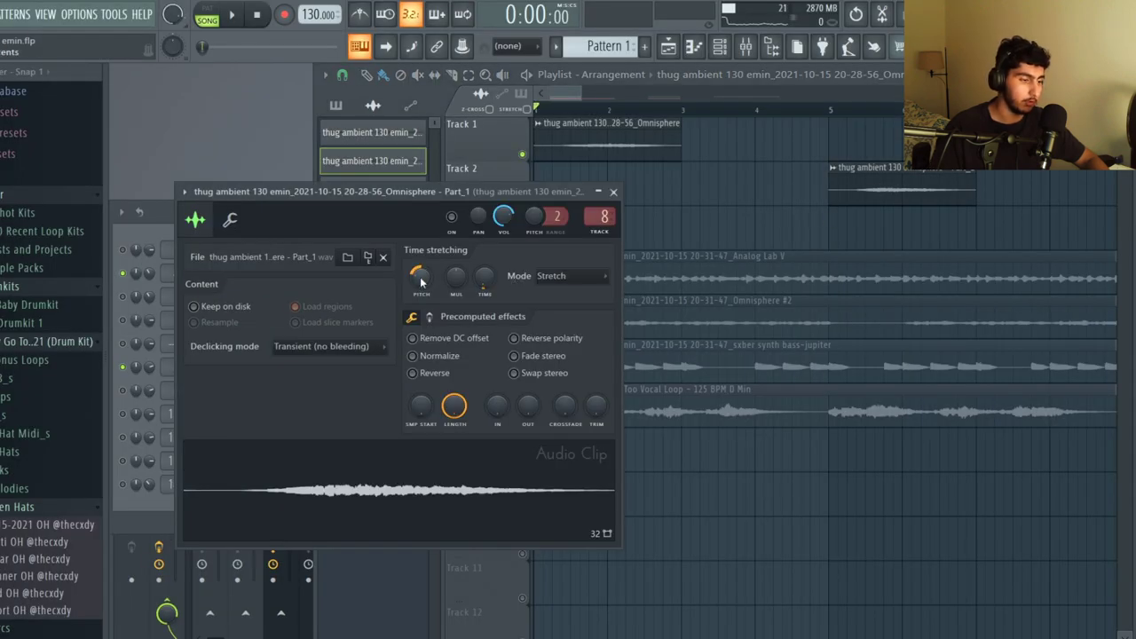
click(726, 224)
scroll(678, 142, down, 1)
key(ctrl+z)
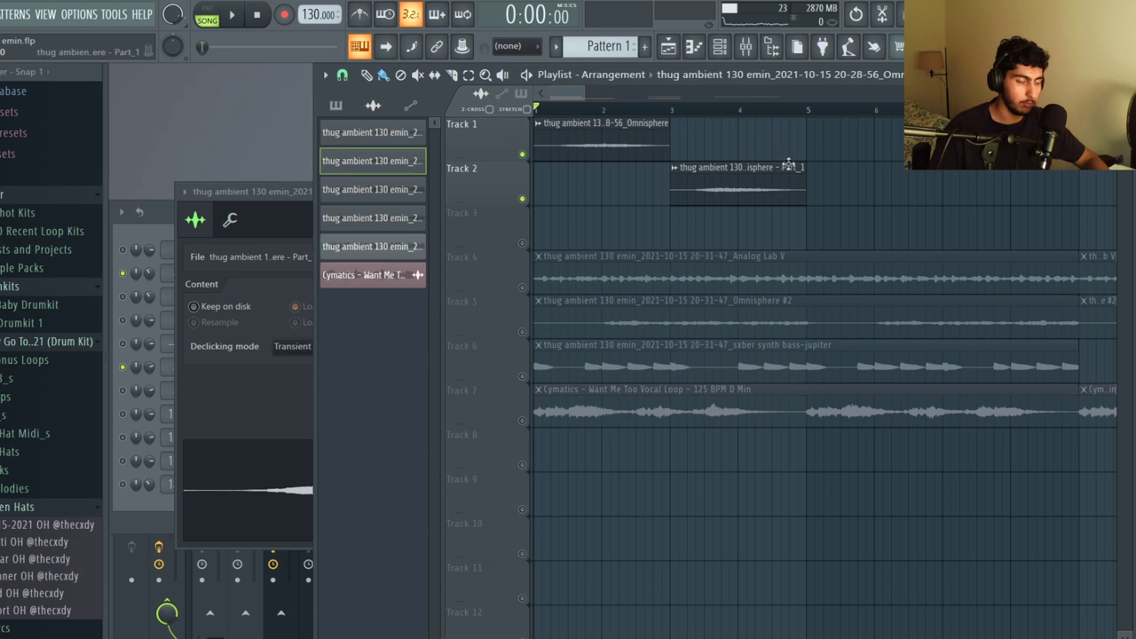
key(space)
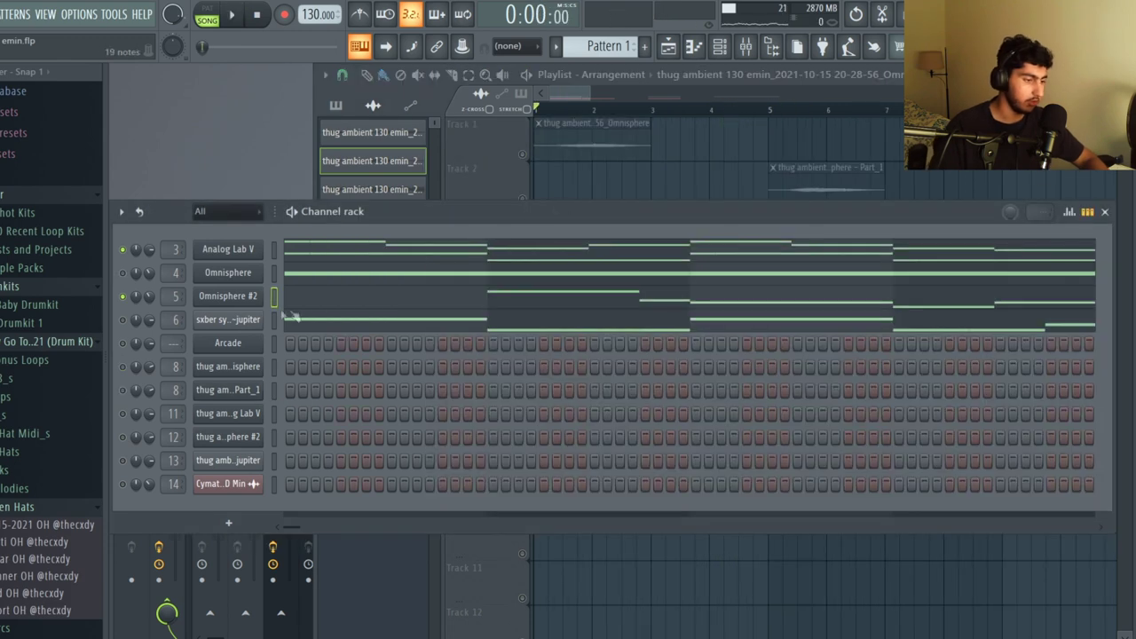
Step: View the Airy and Wet Flutes patch of Omnisphere #2 and play its melody from the piano roll
click(257, 300)
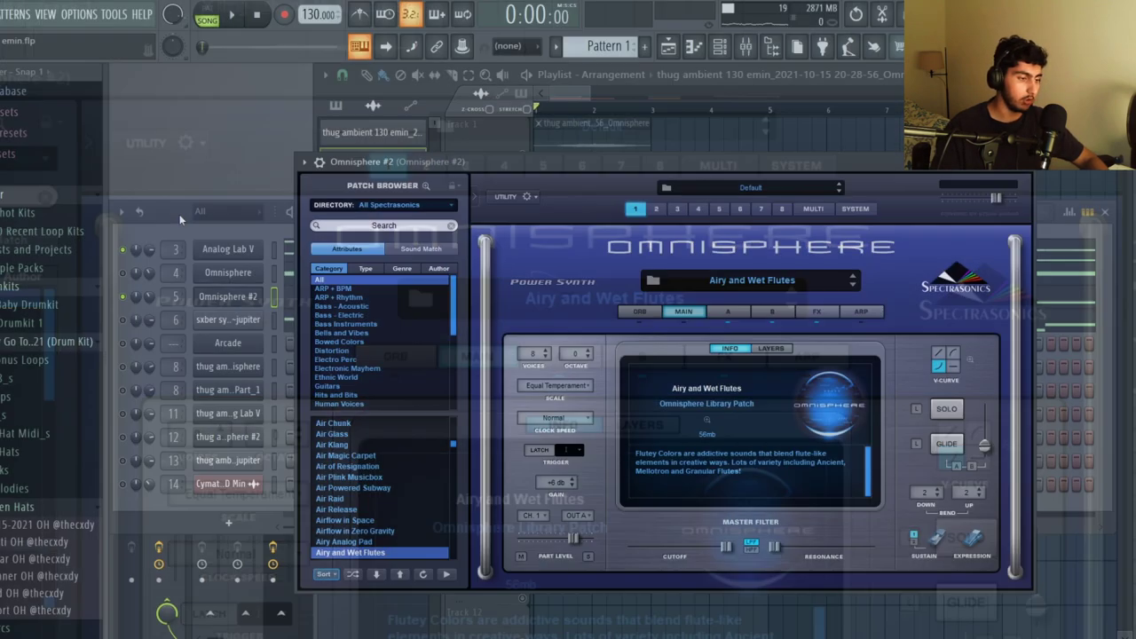
click(184, 219)
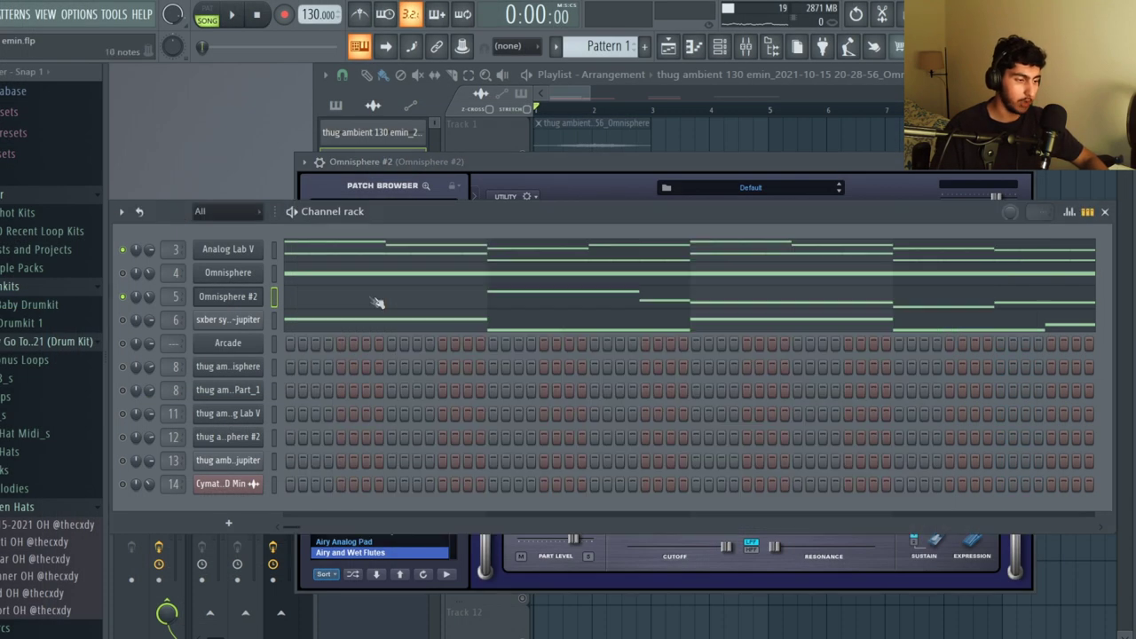
click(380, 302)
scroll(636, 381, up, 2)
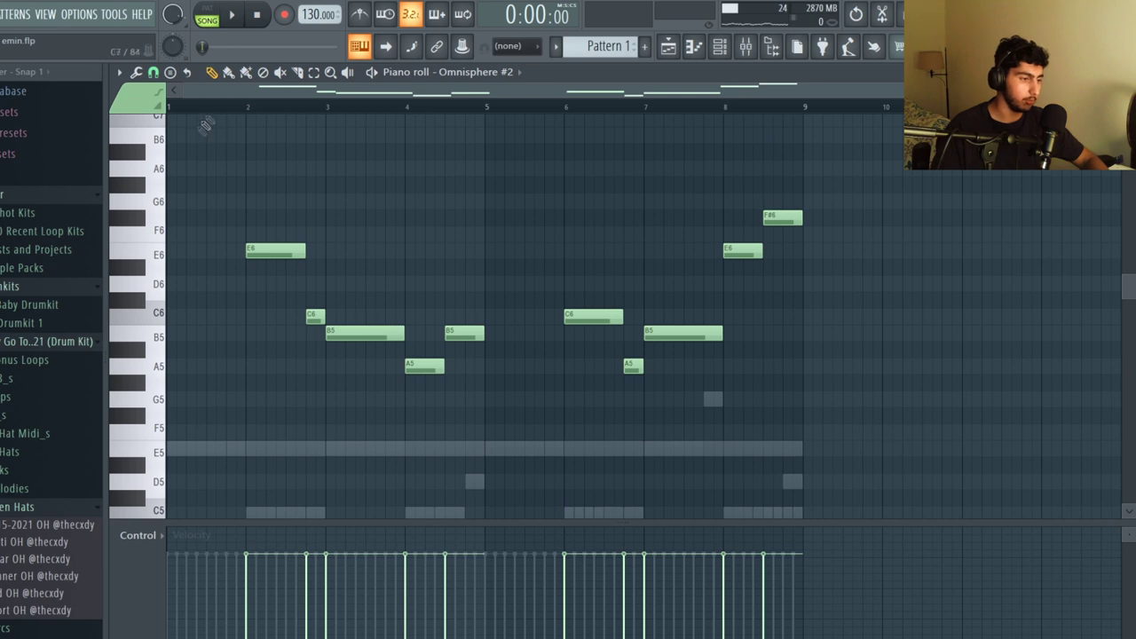
key(space)
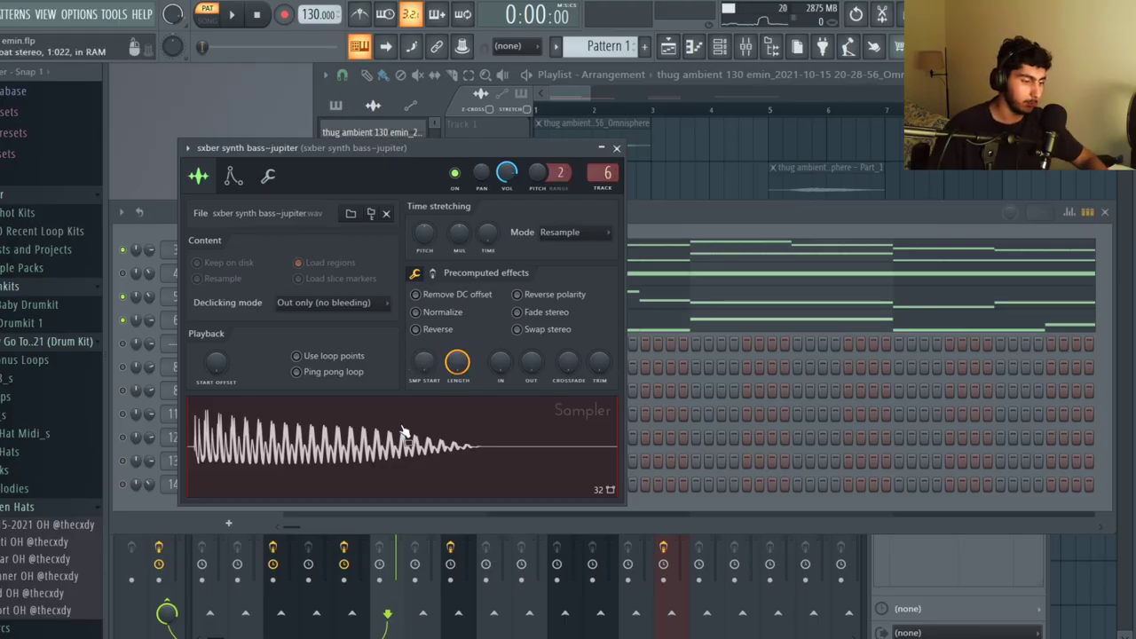
Step: Open the sxber synth bass-jupiter notes in the piano roll and play the bass line
click(744, 321)
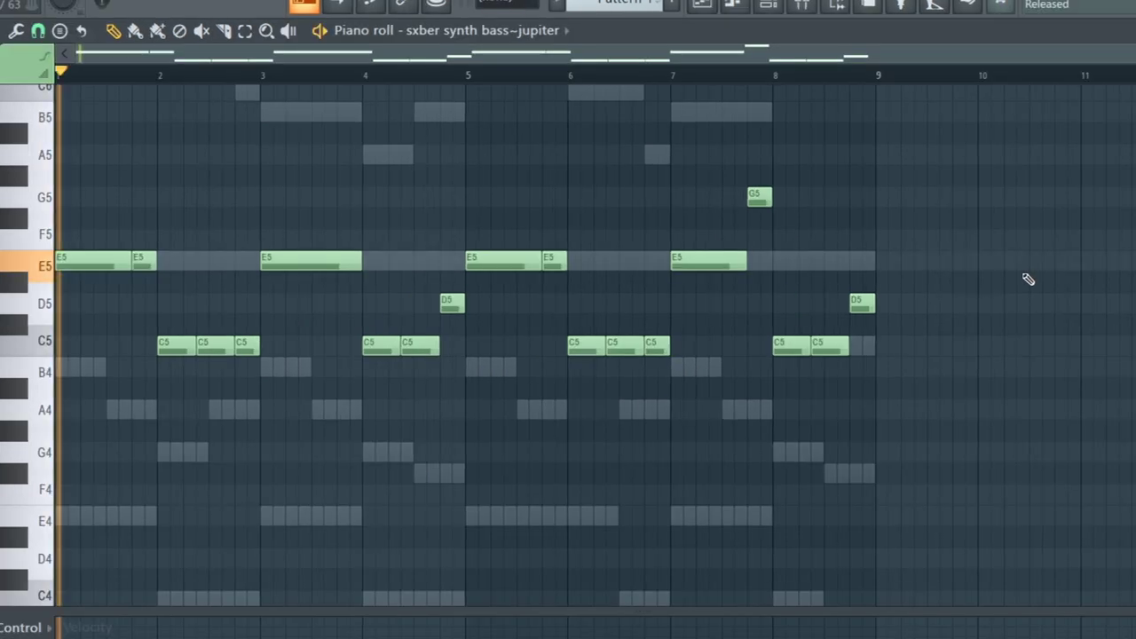
key(space)
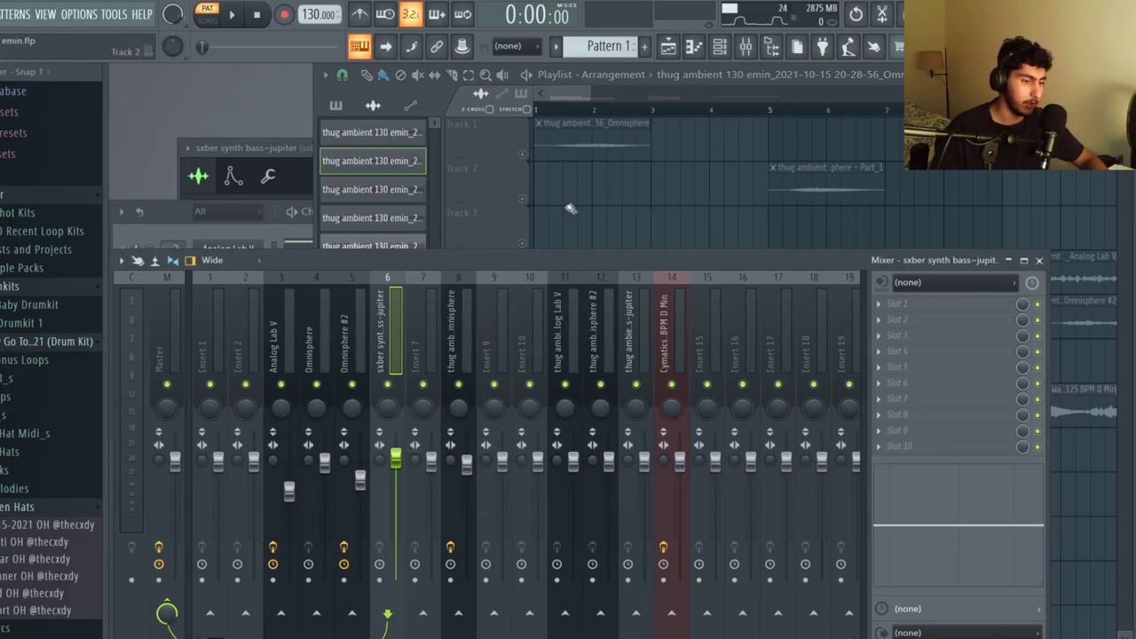
Step: Unmute all playlist tracks and inspect the settings of the Cymatics Want Me Too vocal loop on Track 7
right_click(523, 242)
right_click(523, 242)
scroll(541, 248, down, 3)
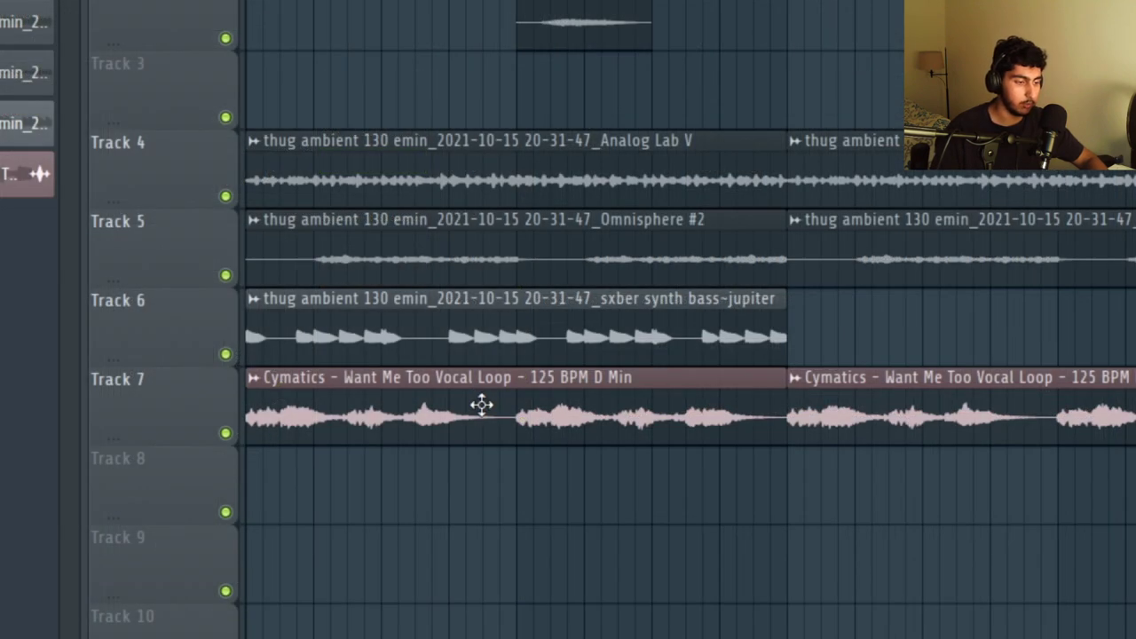
double_click(481, 405)
key(Escape)
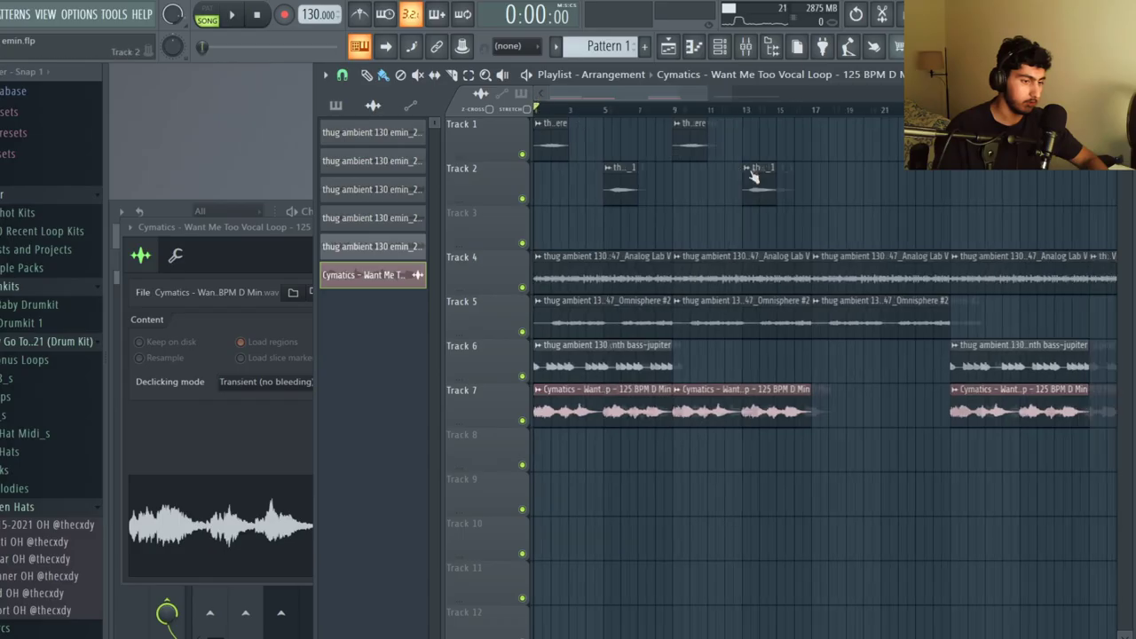
scroll(753, 178, down, 3)
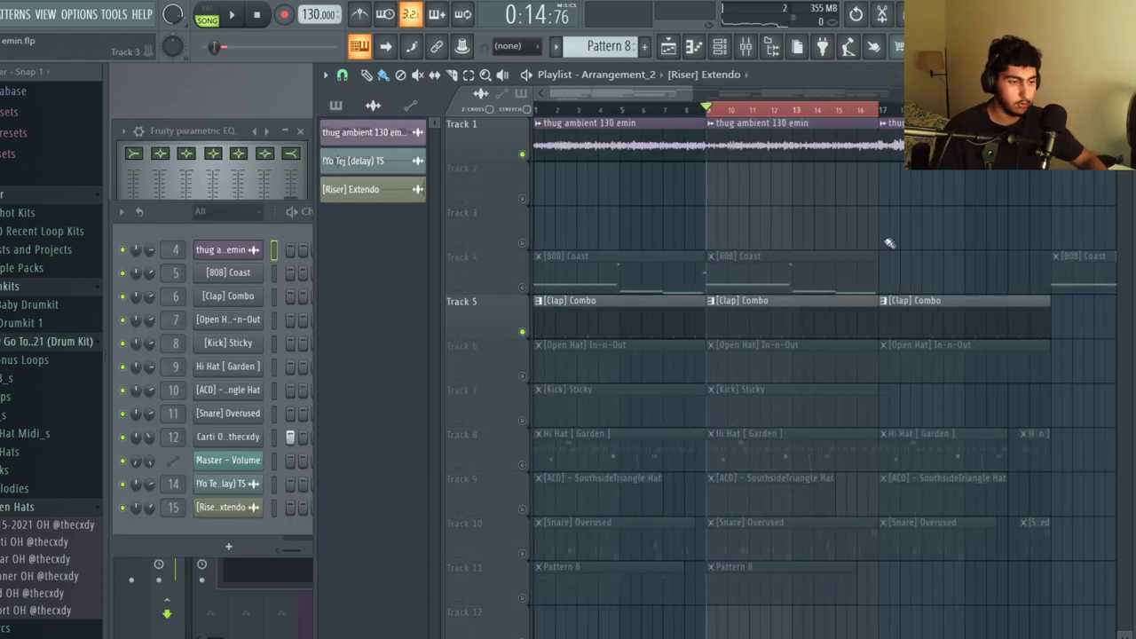
Step: Review the [Clap] Combo channel and highlight the [Open Hat] In-n-Out notes in the piano roll
click(253, 298)
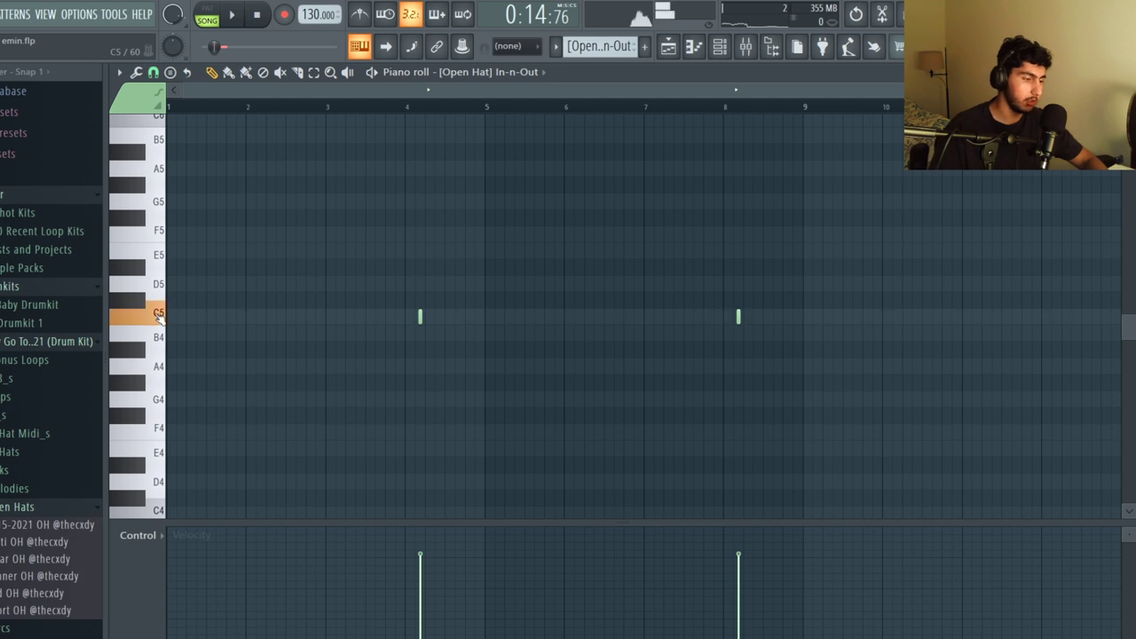
scroll(512, 347, up, 1)
drag(1040, 391, 296, 242)
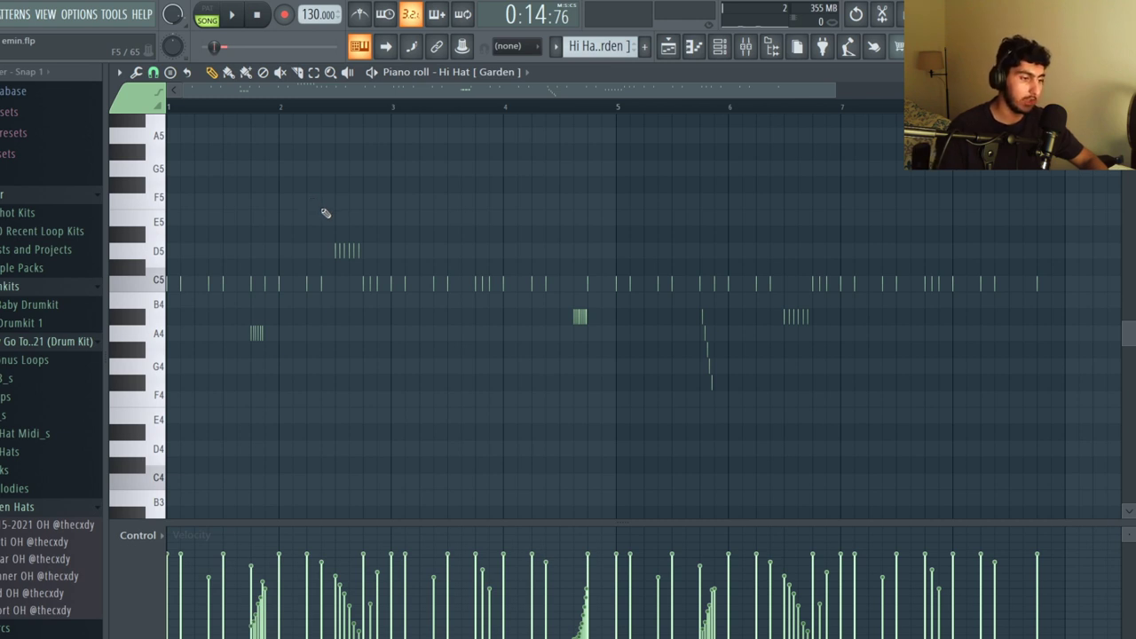
Step: Review the Hi Hat [ Garden ] notes and the snap options in the piano roll, and play the hi-hat pattern
scroll(665, 164, down, 2)
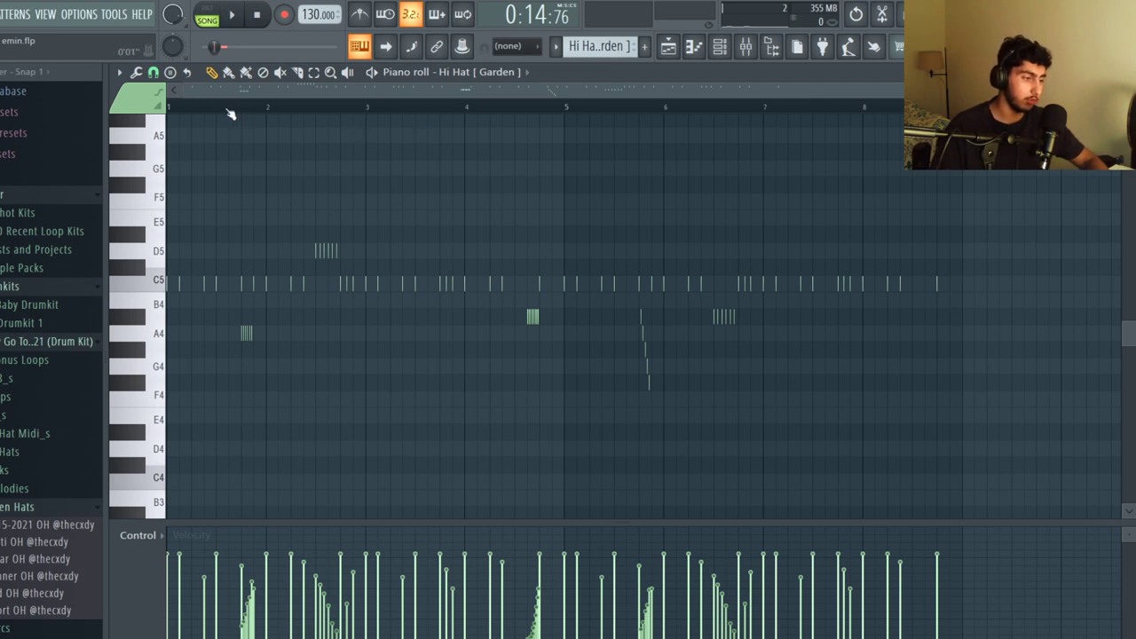
scroll(230, 114, up, 1)
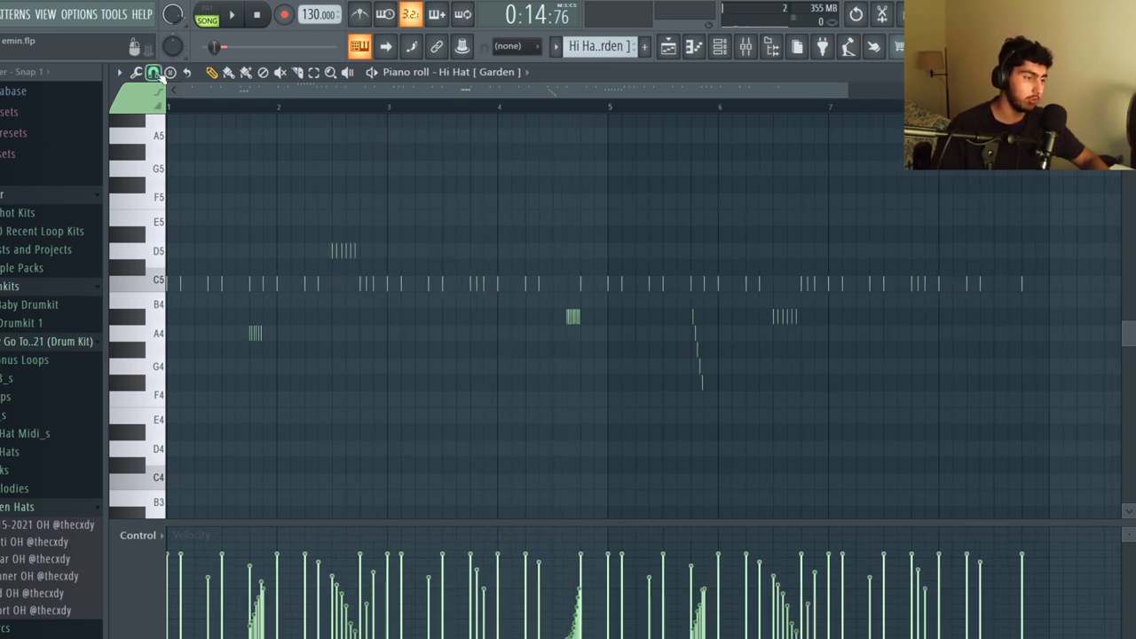
click(155, 73)
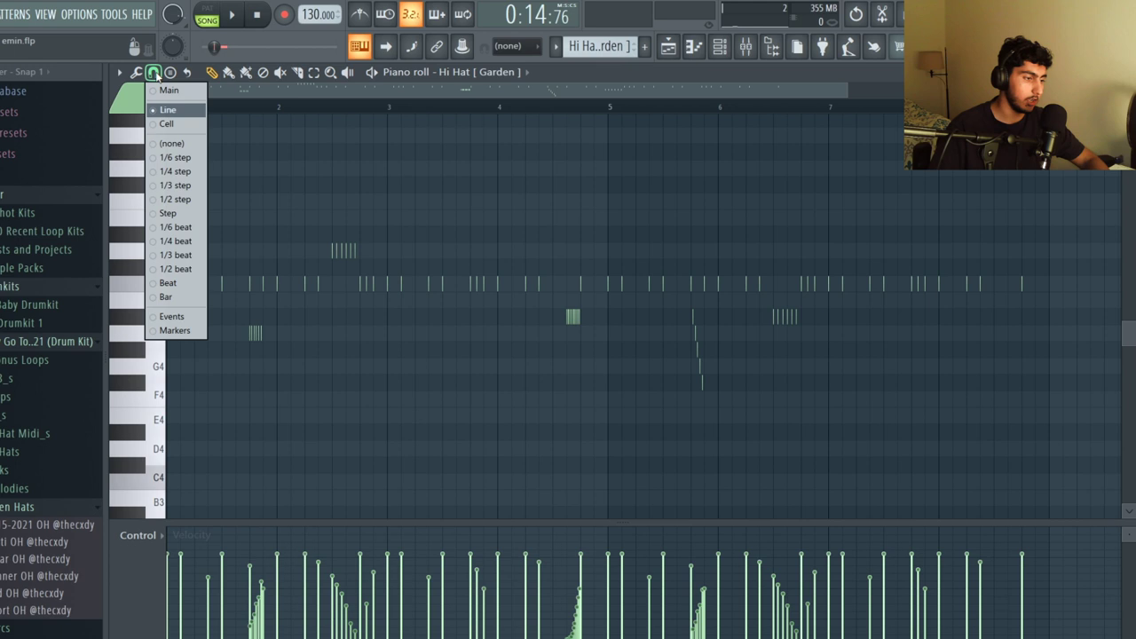
click(198, 188)
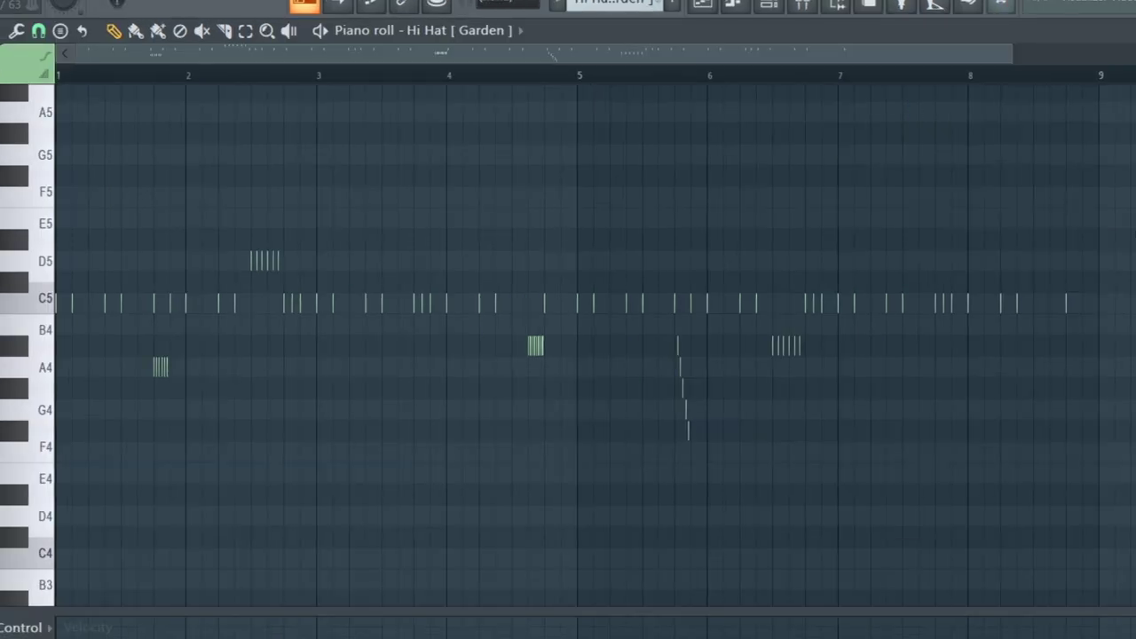
key(space)
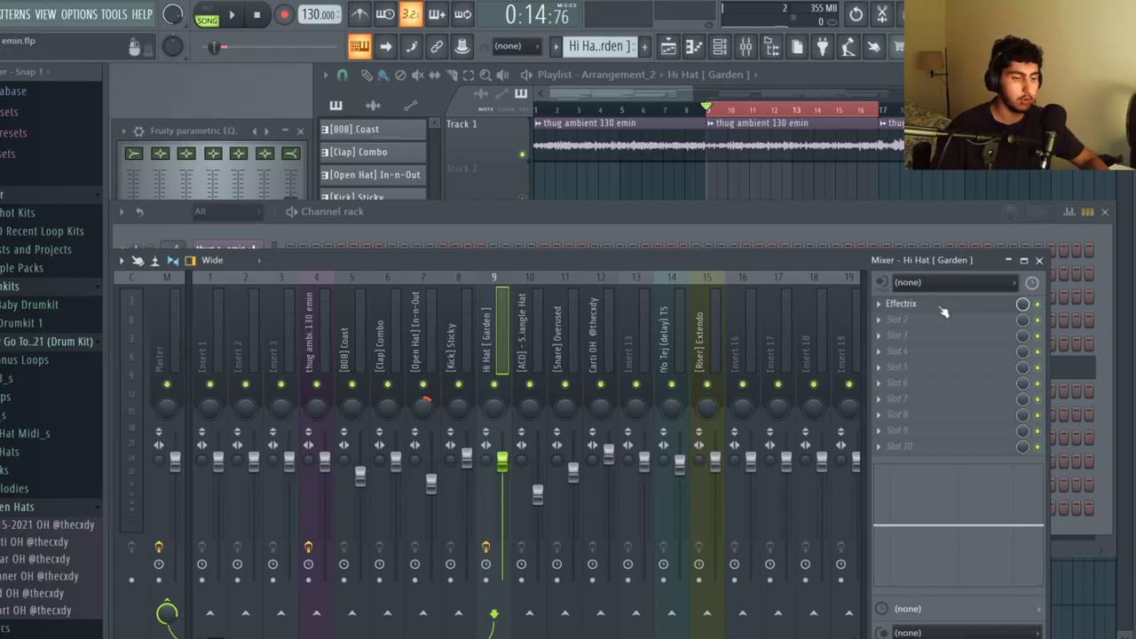
Step: Inspect the Effectrix effect on the Hi Hat [ Garden ] mixer track and close its window
click(944, 308)
drag(497, 220, 582, 206)
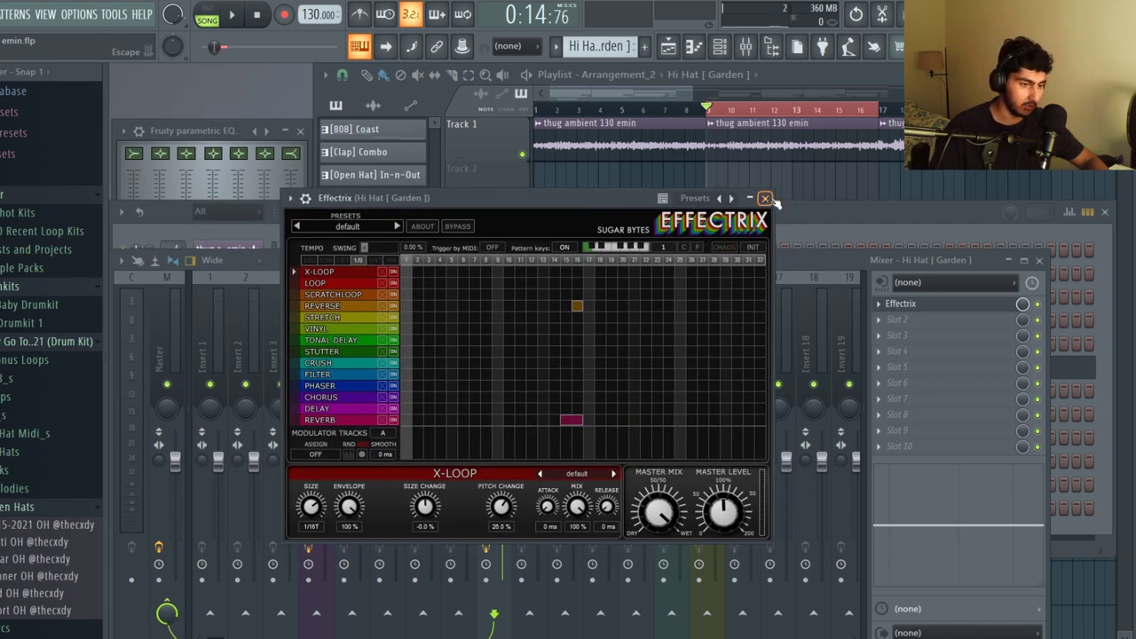
click(765, 198)
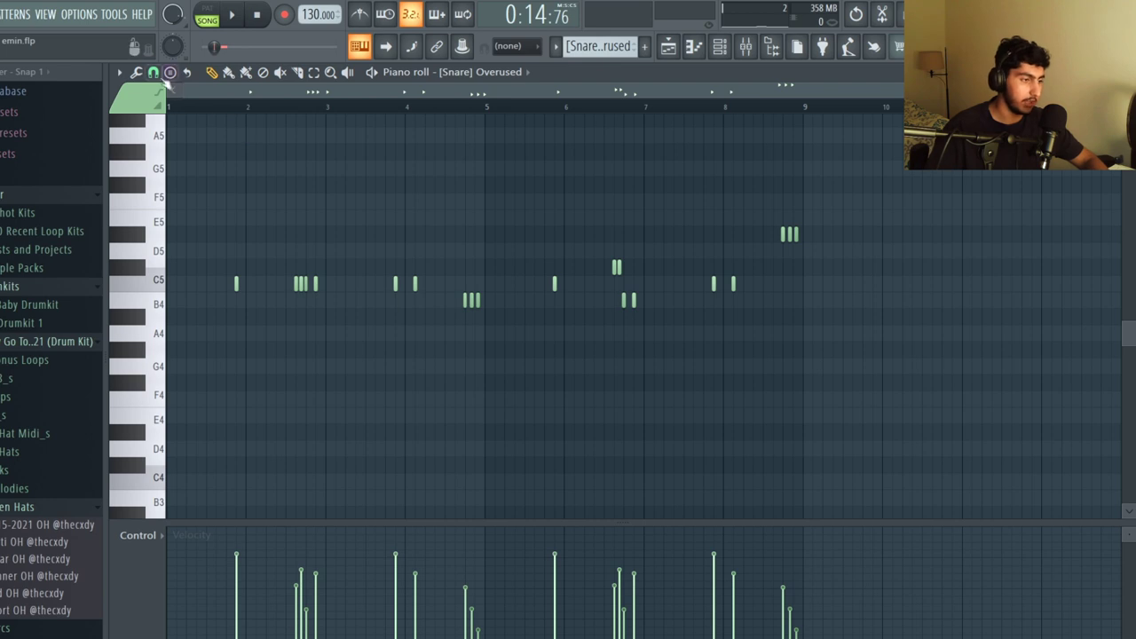
Step: Examine the [Snare] Overused notes and snap options in the piano roll, and play the Carti OH open hat pattern
click(154, 72)
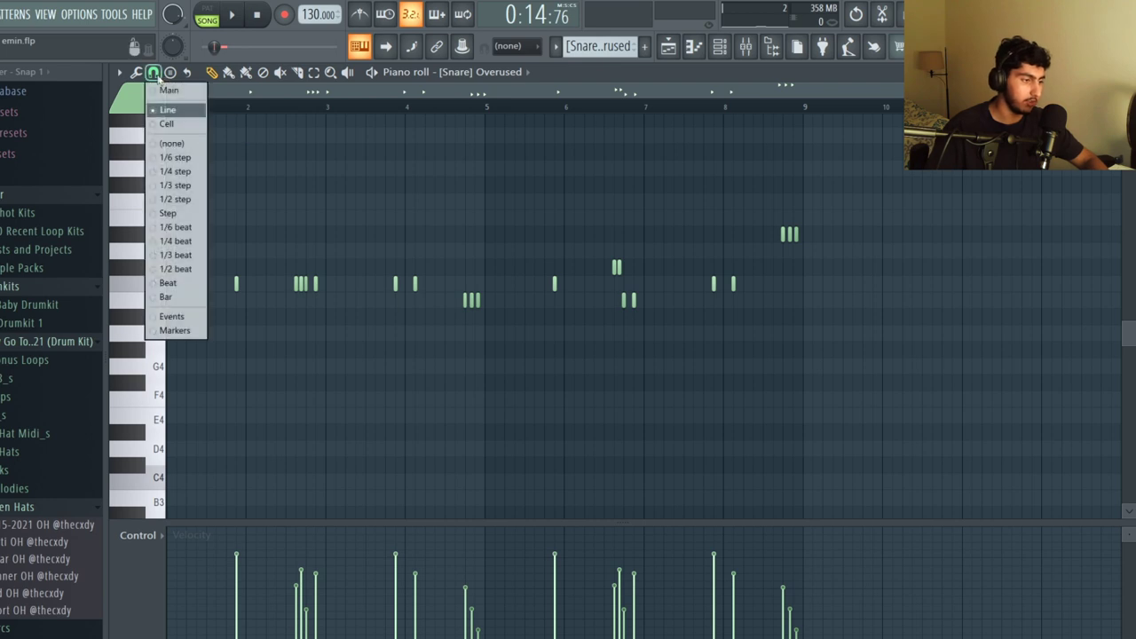
click(197, 200)
scroll(418, 330, up, 3)
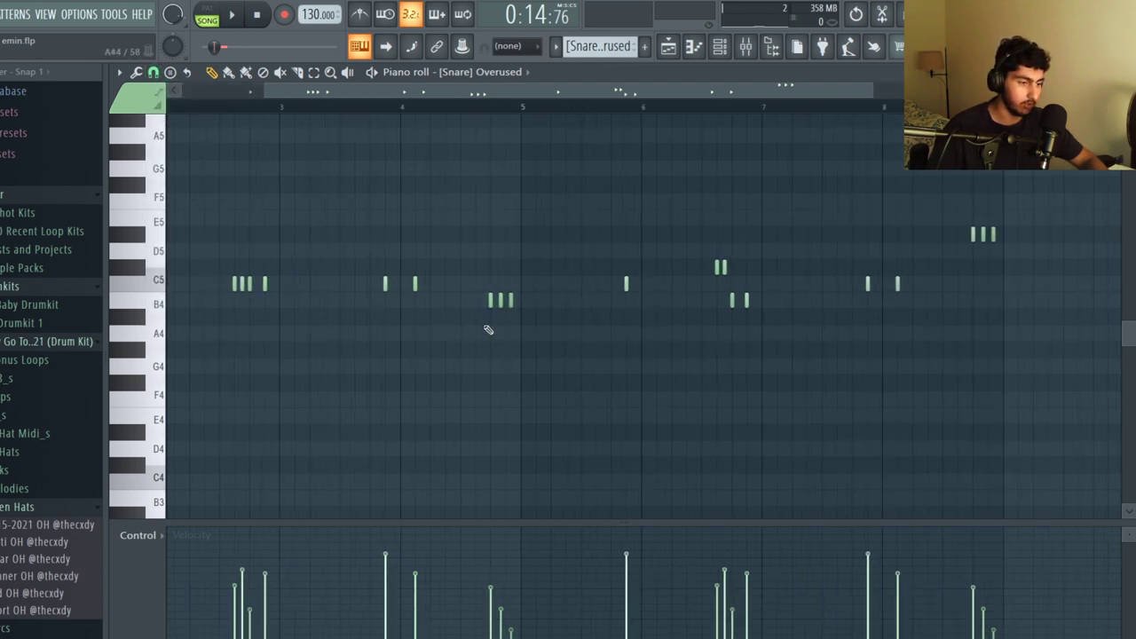
click(154, 74)
click(482, 198)
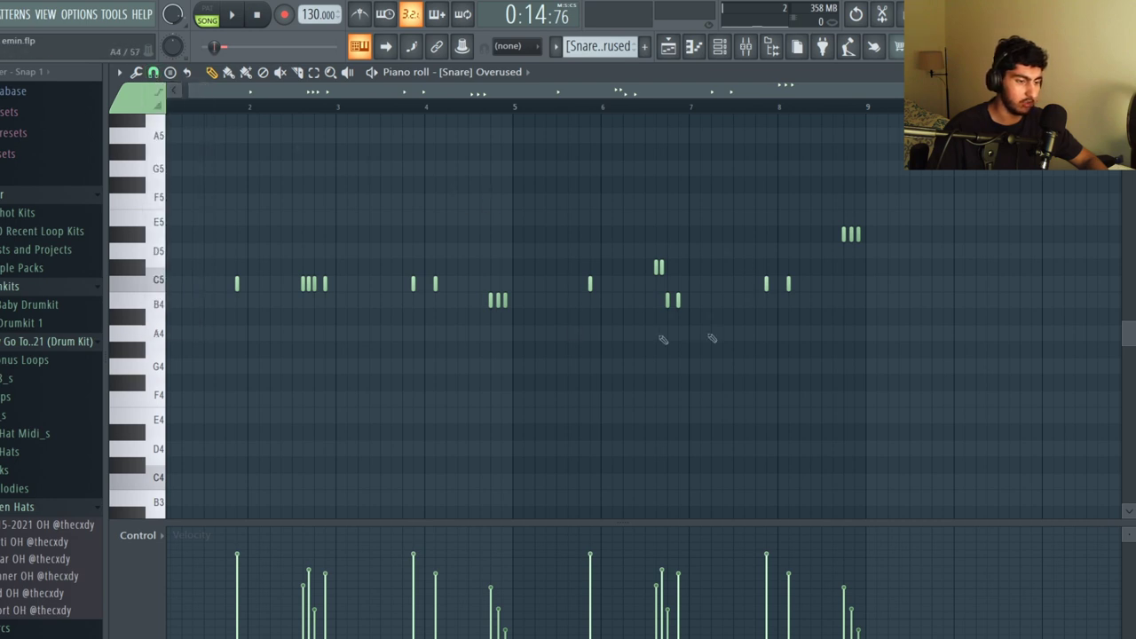
scroll(770, 302, down, 1)
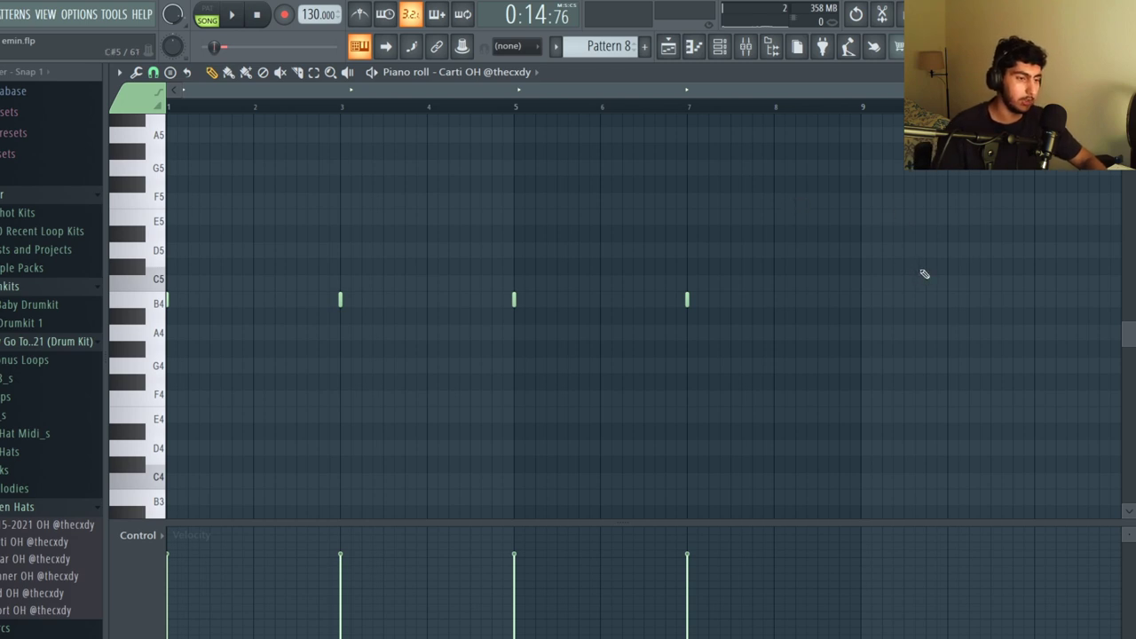
key(space)
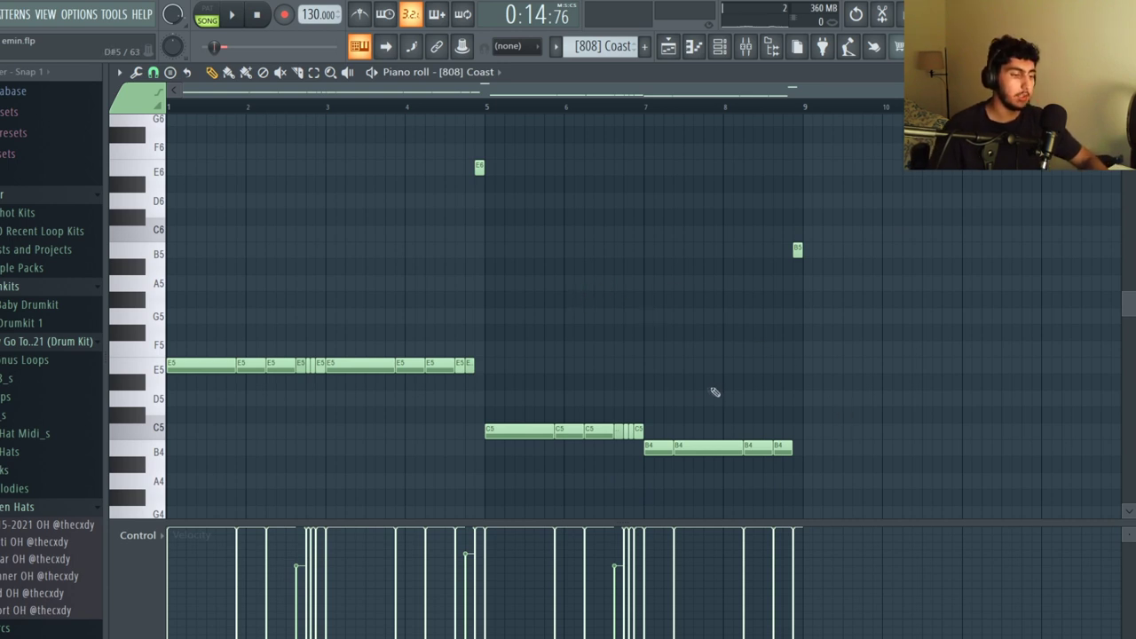
Step: Highlight the E5 notes of the [808] Coast pattern in the piano roll, clear the selection and play the 808 line
drag(562, 388, 169, 348)
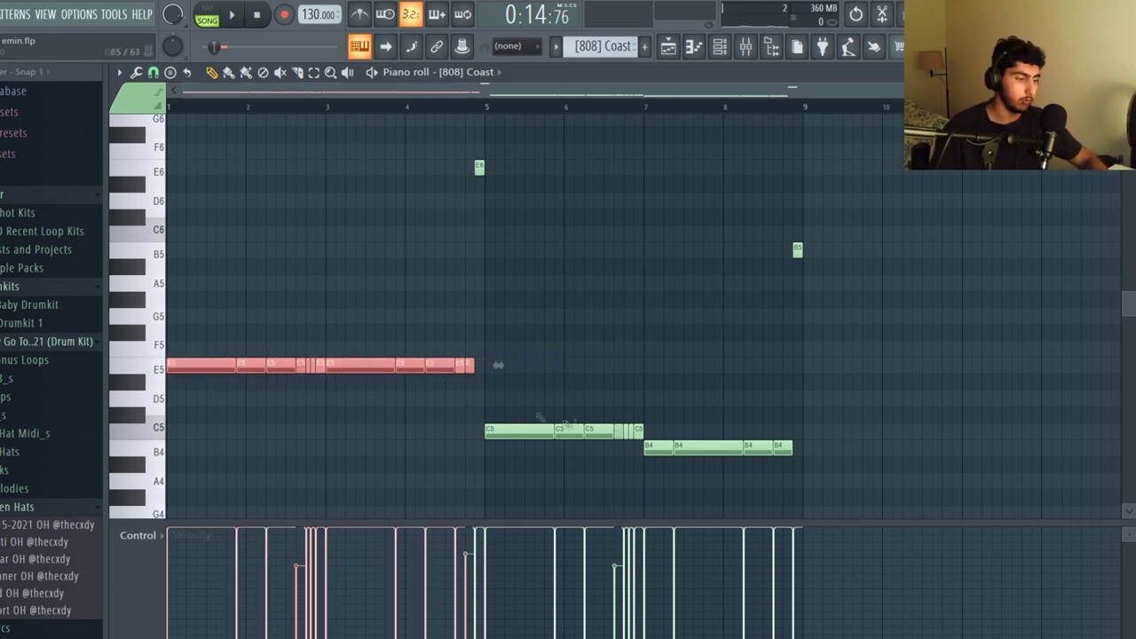
click(650, 411)
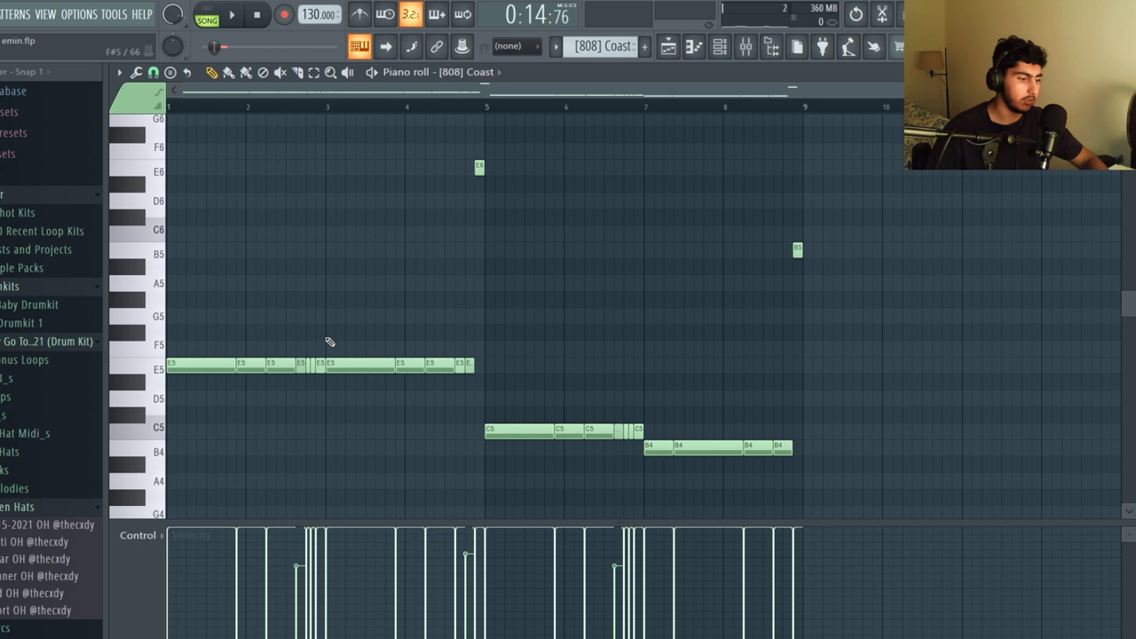
scroll(311, 351, up, 2)
scroll(280, 340, down, 2)
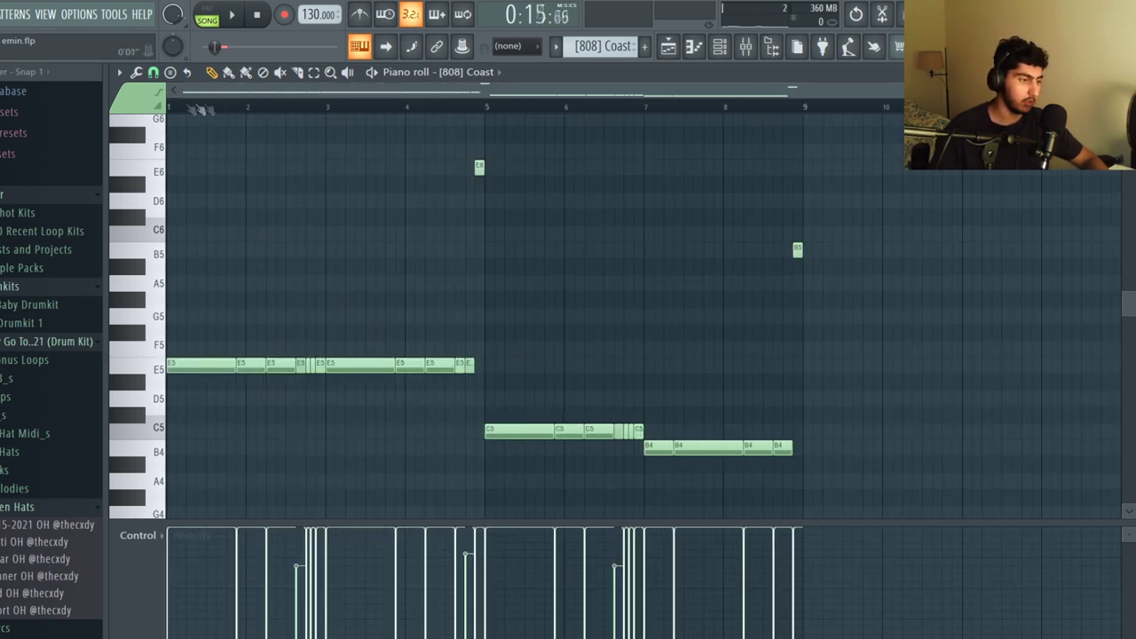
key(space)
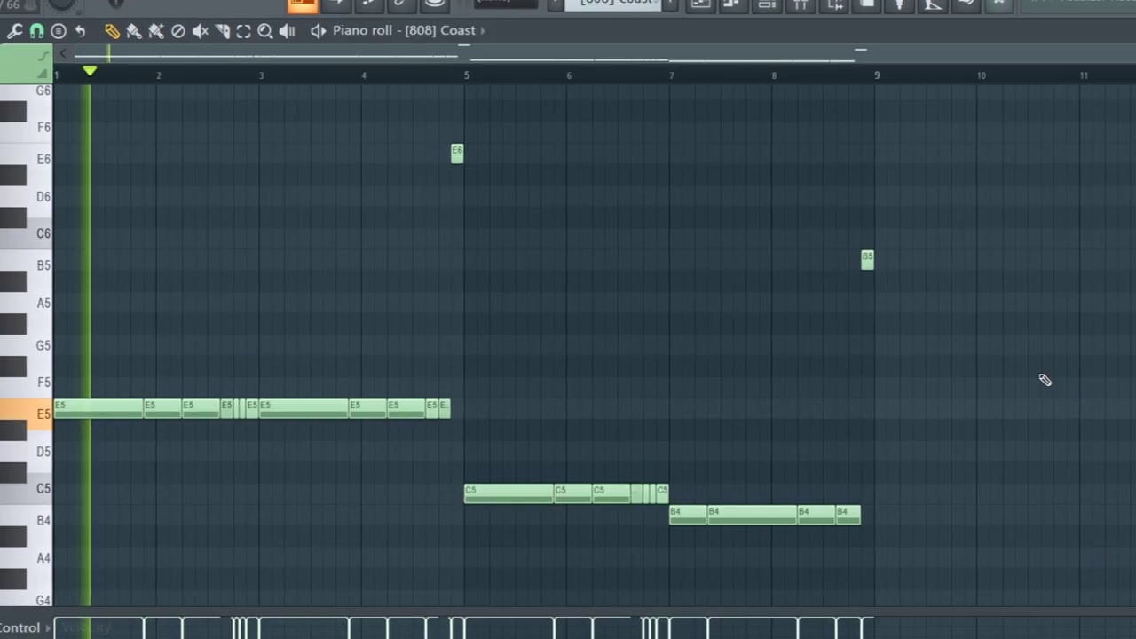